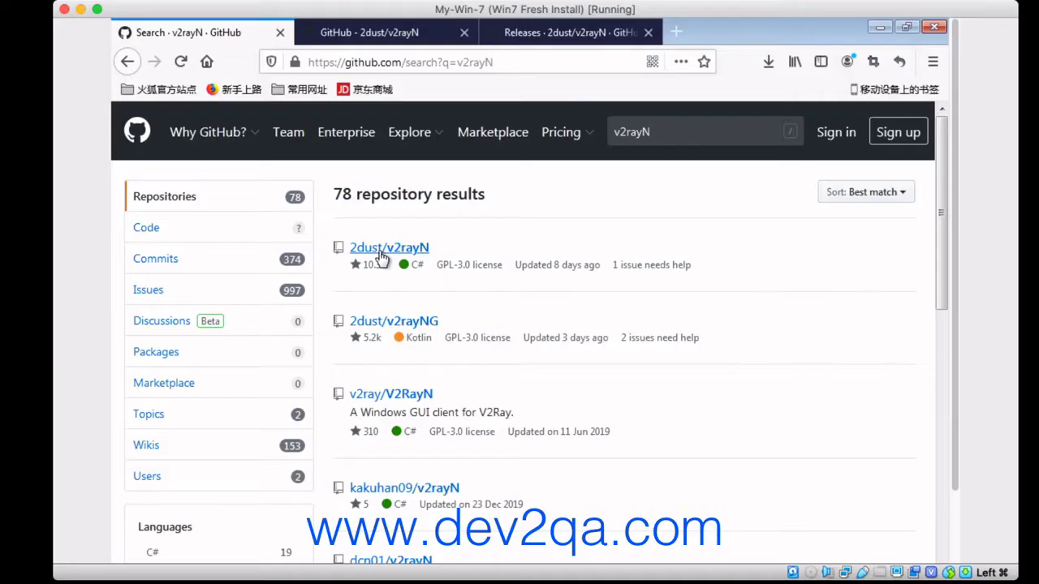
Open the 2dust/v2rayN 3.18 release page with its v2rayN-Core.zip asset, shown full screen
{"action": "left_click", "coordinate": [339, 34]}
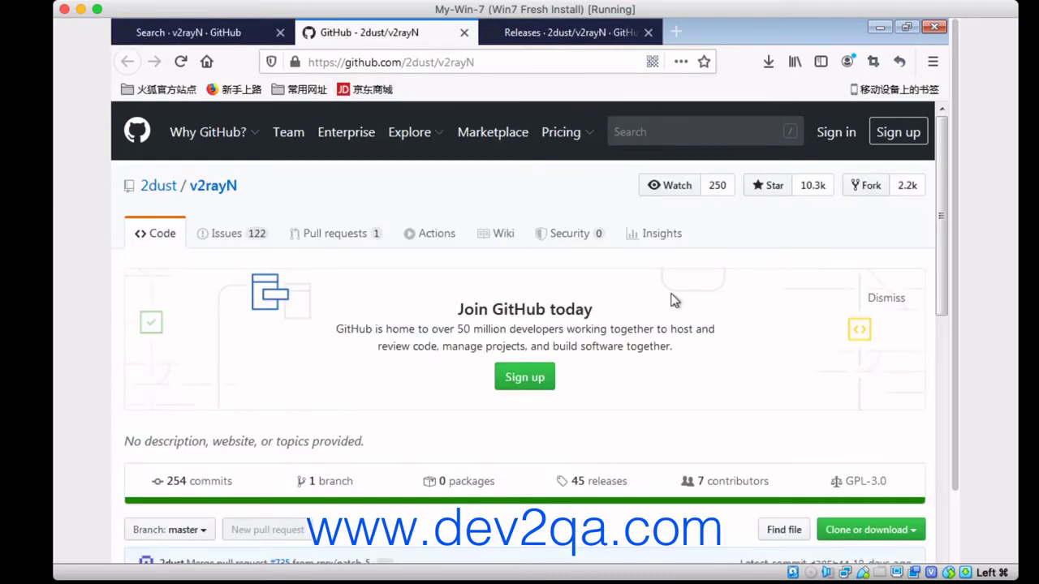
{"action": "scroll", "coordinate": [610, 282], "scroll_direction": "down", "scroll_amount": 5}
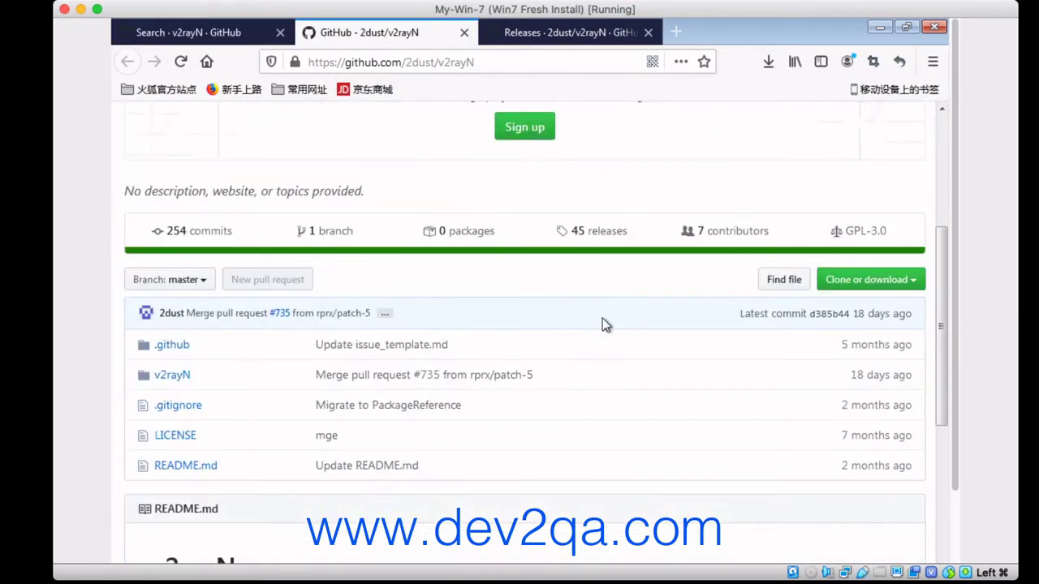
{"action": "left_click", "coordinate": [536, 39]}
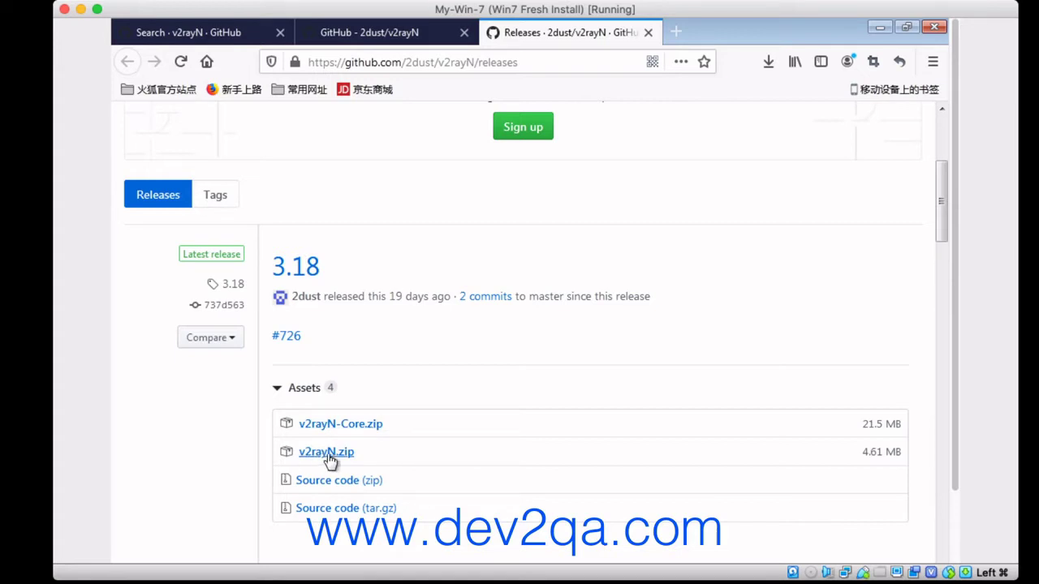
{"action": "key", "text": "F11"}
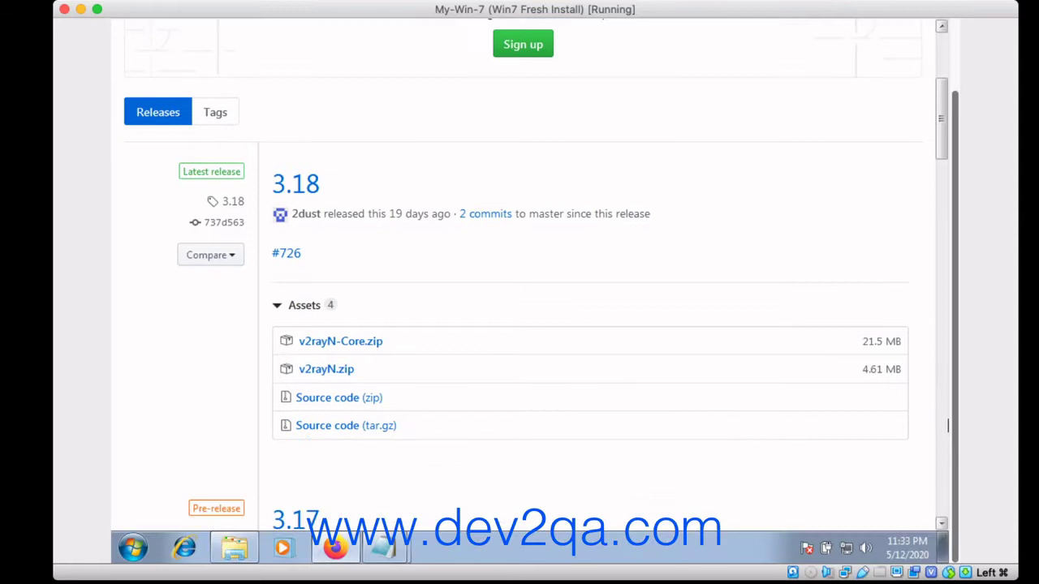
Browse to Downloads in Explorer and check the v2rayN-Core zip without extracting it
{"action": "left_click", "coordinate": [234, 548]}
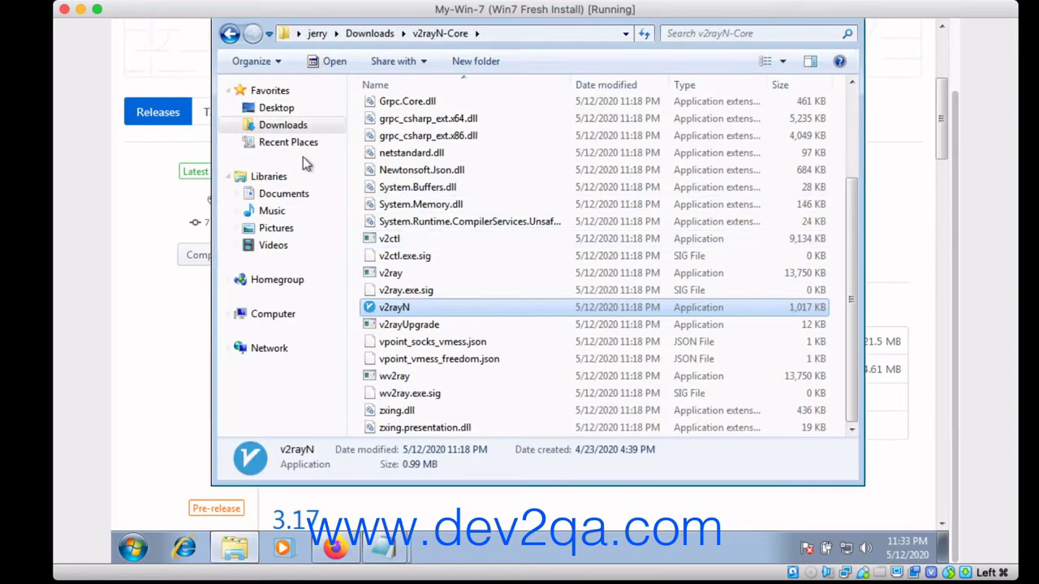
{"action": "left_click", "coordinate": [273, 114]}
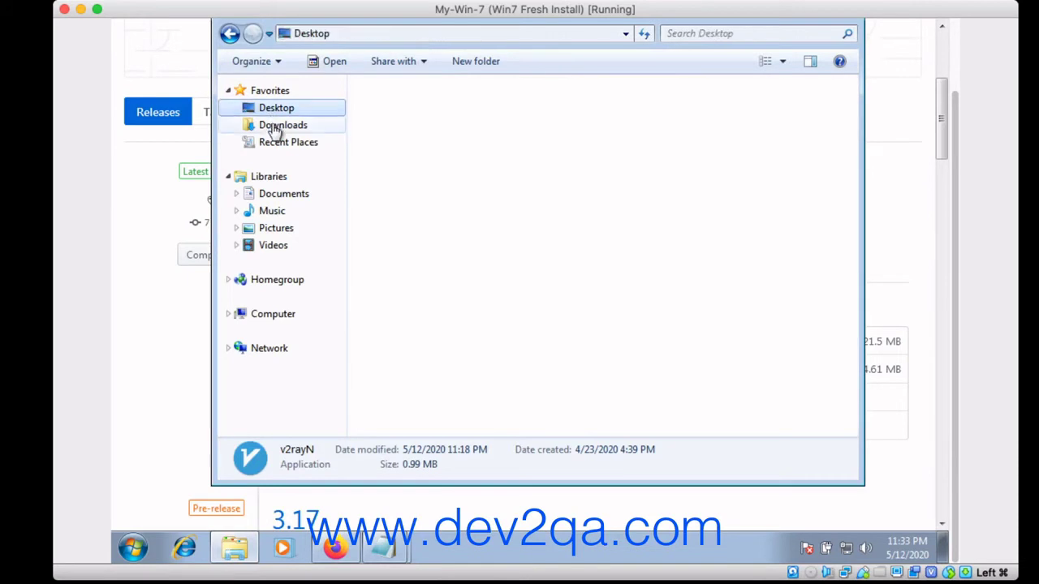
{"action": "left_click", "coordinate": [273, 127]}
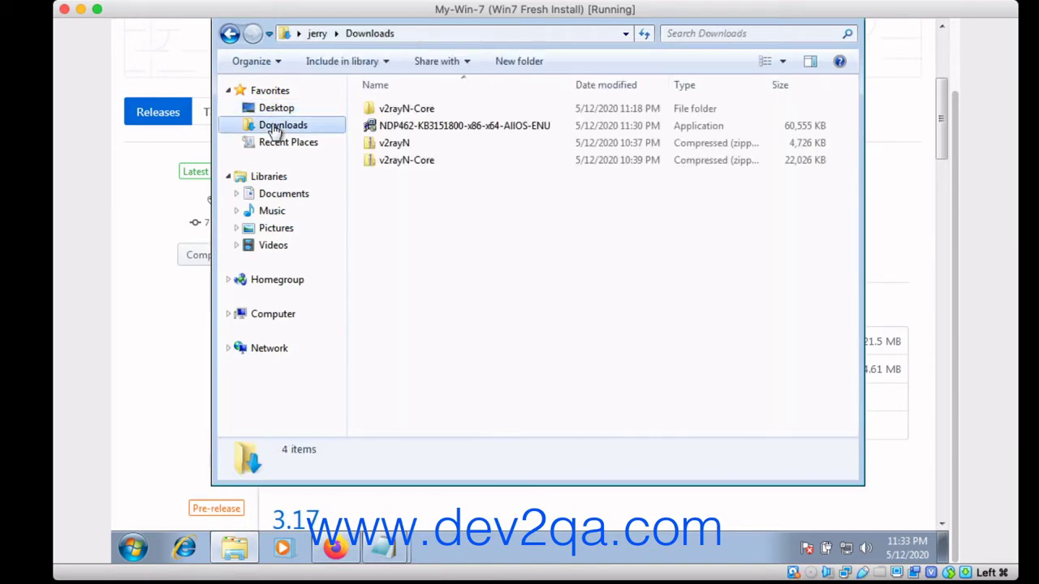
{"action": "left_click", "coordinate": [401, 163]}
{"action": "right_click", "coordinate": [401, 163]}
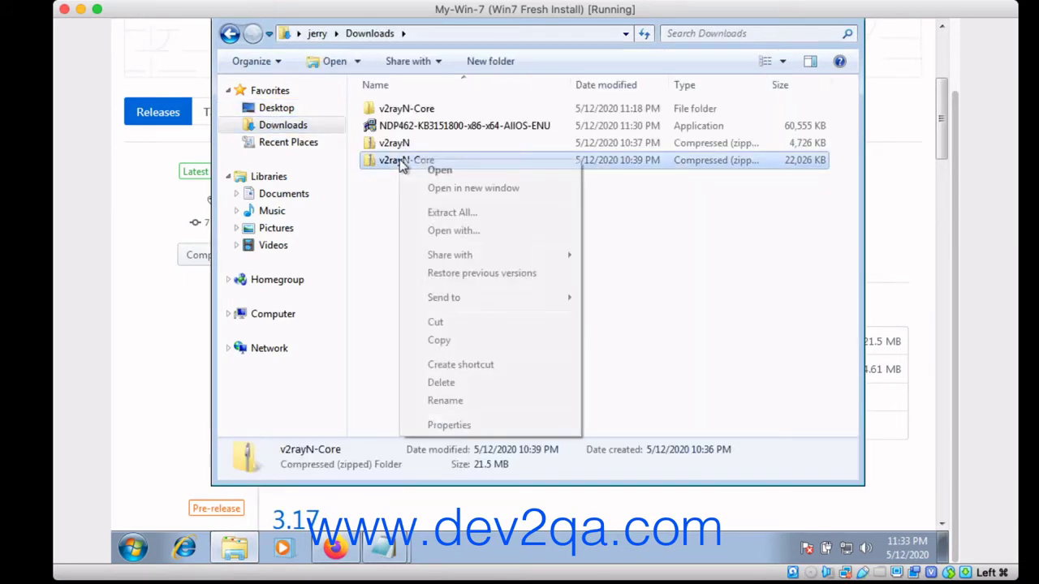
{"action": "left_click", "coordinate": [378, 220]}
{"action": "left_click", "coordinate": [376, 219]}
Open the extracted v2rayN-Core folder and select the v2rayN application
{"action": "double_click", "coordinate": [400, 108]}
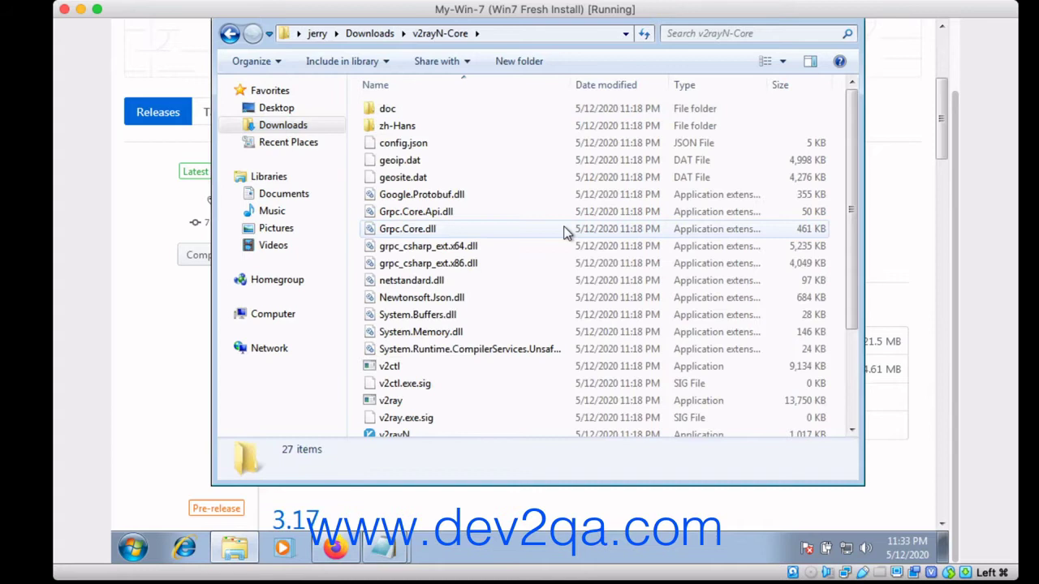
{"action": "scroll", "coordinate": [562, 231], "scroll_direction": "down", "scroll_amount": 2}
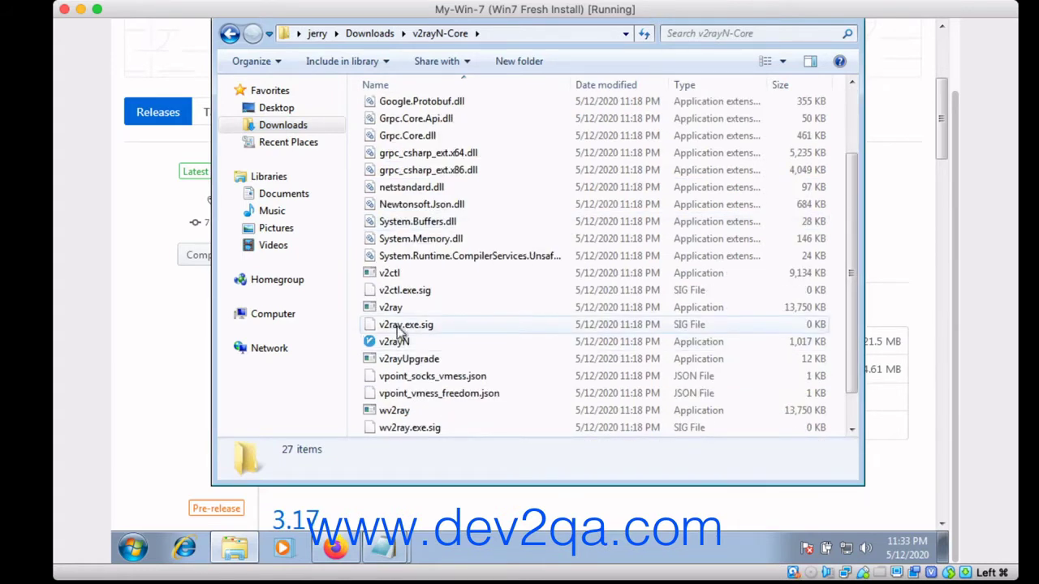
{"action": "left_click", "coordinate": [397, 309]}
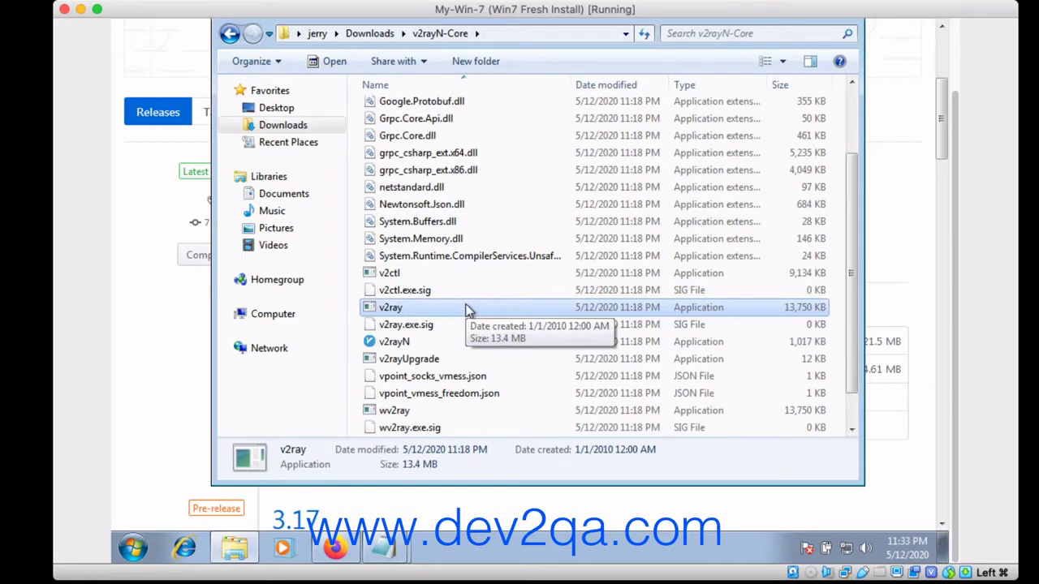
{"action": "left_click", "coordinate": [413, 343]}
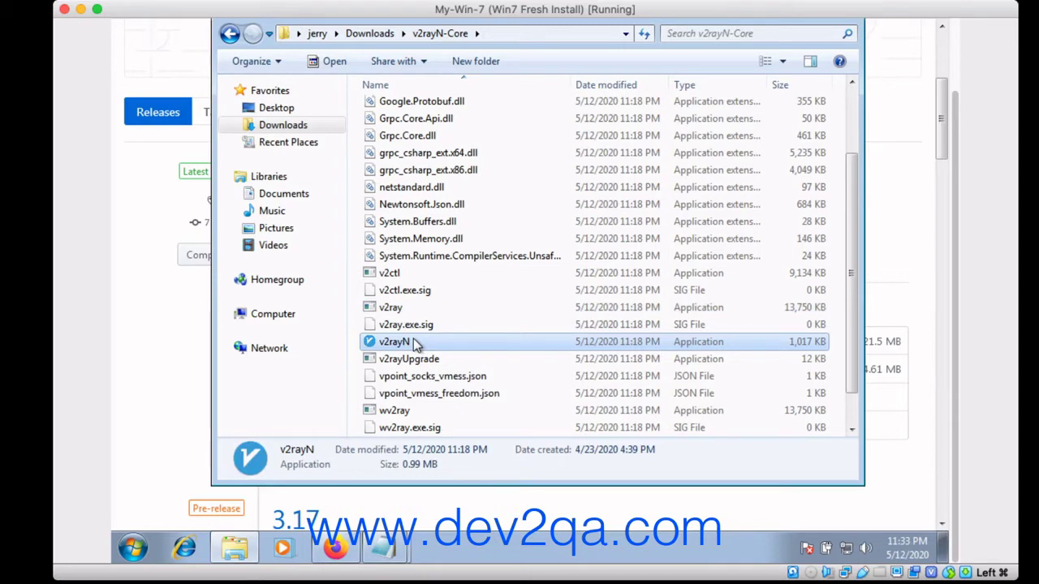
{"action": "double_click", "coordinate": [413, 342]}
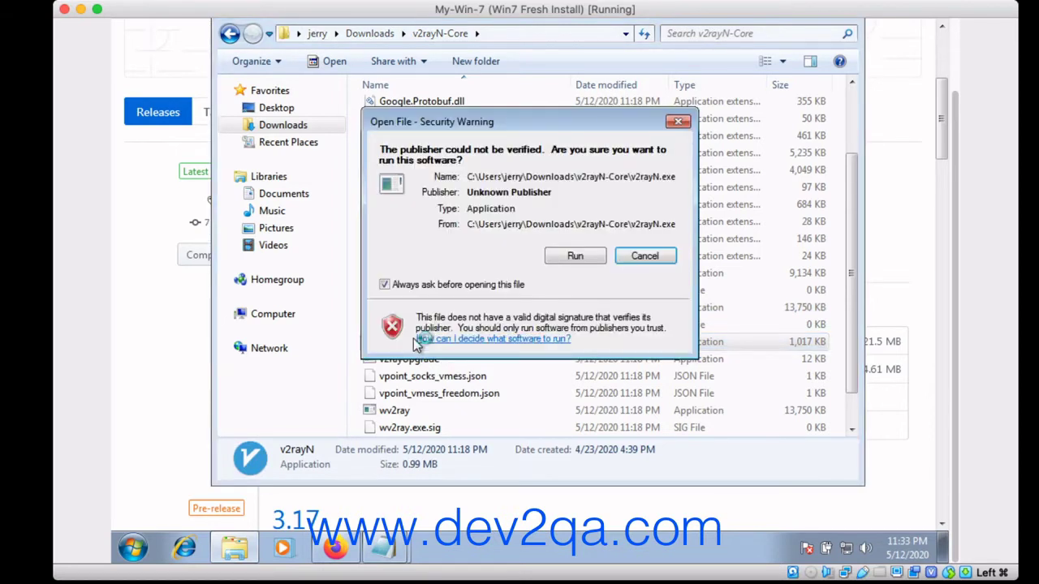
{"action": "left_click", "coordinate": [574, 256]}
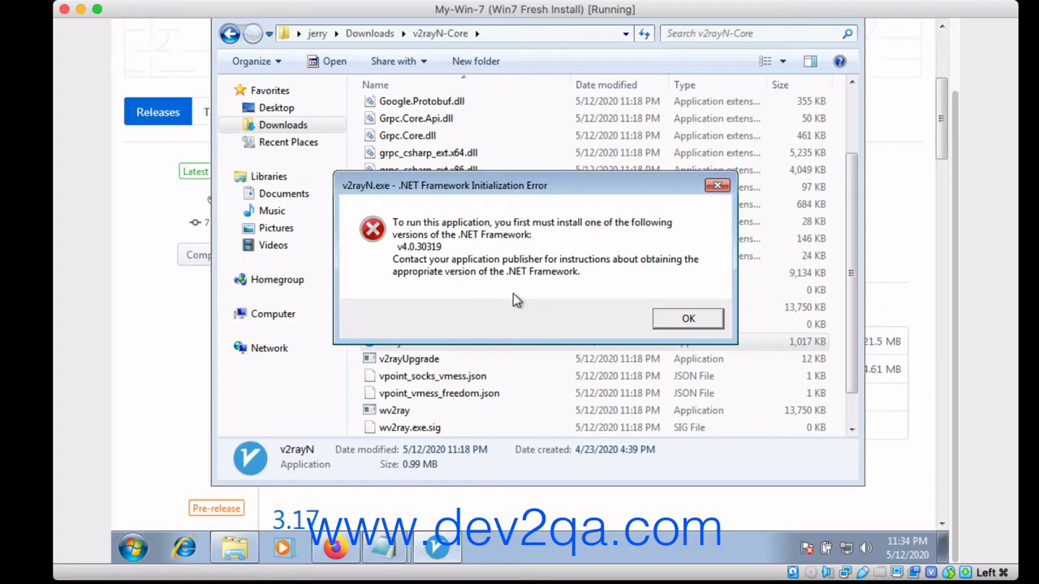
{"action": "left_click", "coordinate": [688, 320]}
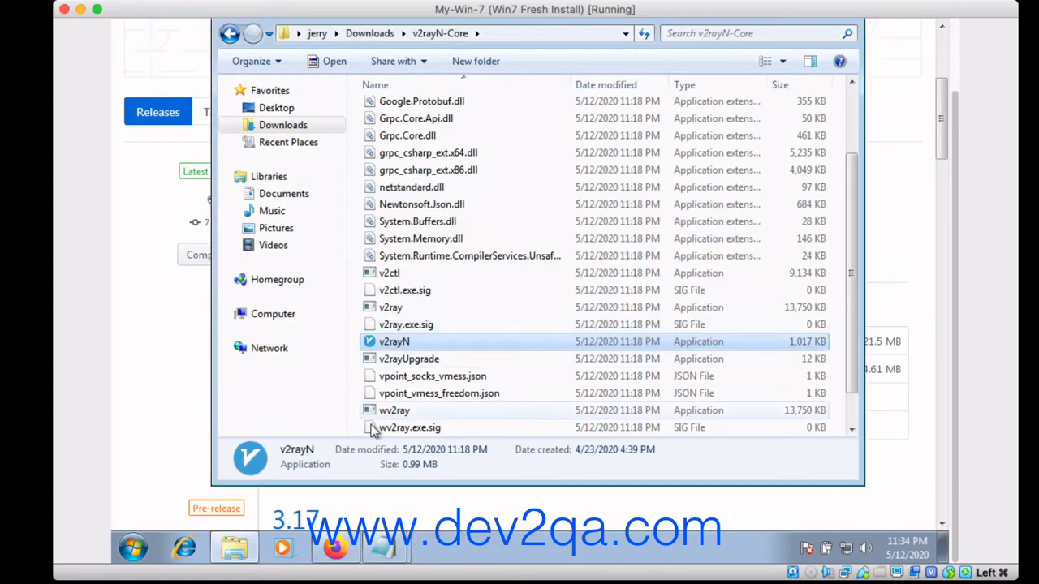
Scroll the 2dust/v2rayN README to the Microsoft .NET Framework 4.6 or higher requirement
{"action": "left_click", "coordinate": [149, 398]}
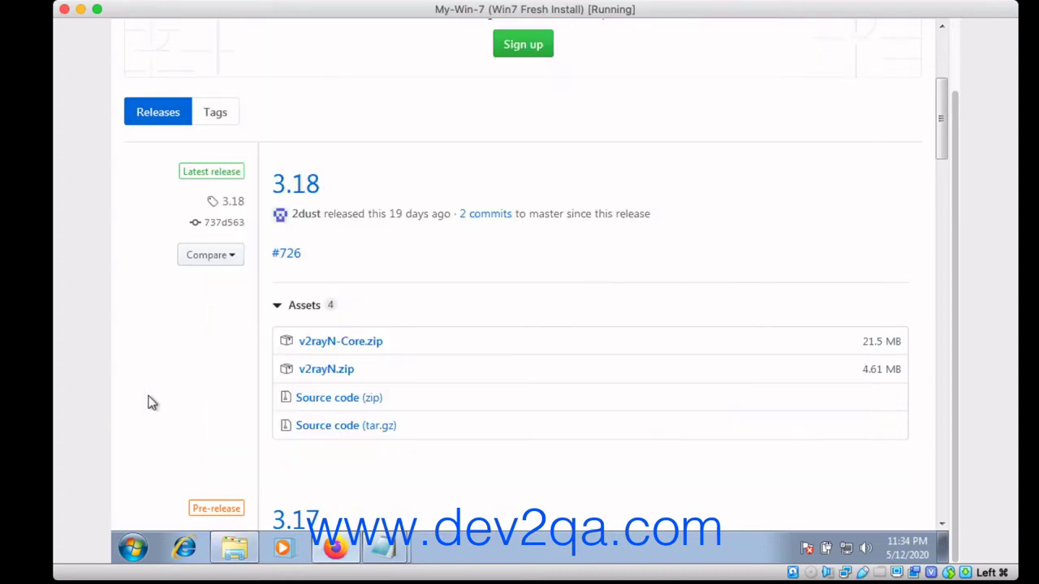
{"action": "scroll", "coordinate": [815, 193], "scroll_direction": "up", "scroll_amount": 3}
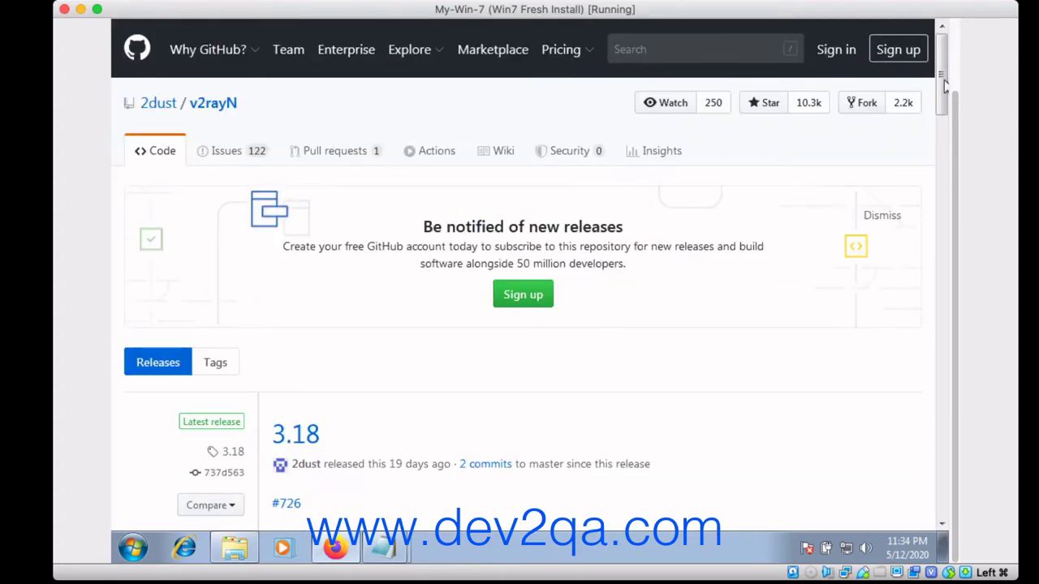
{"action": "mouse_move", "coordinate": [941, 18]}
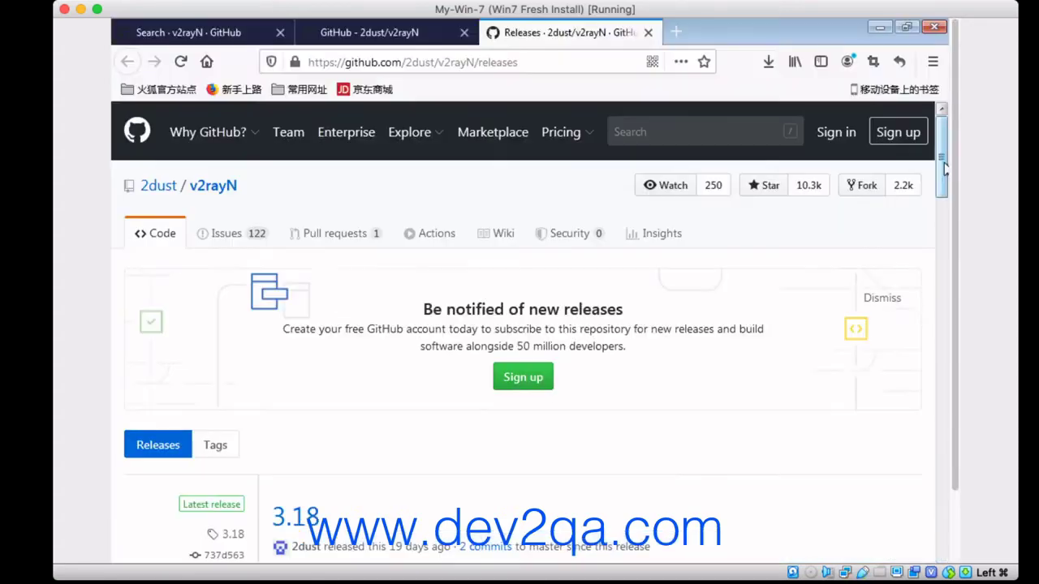
{"action": "left_click", "coordinate": [229, 34]}
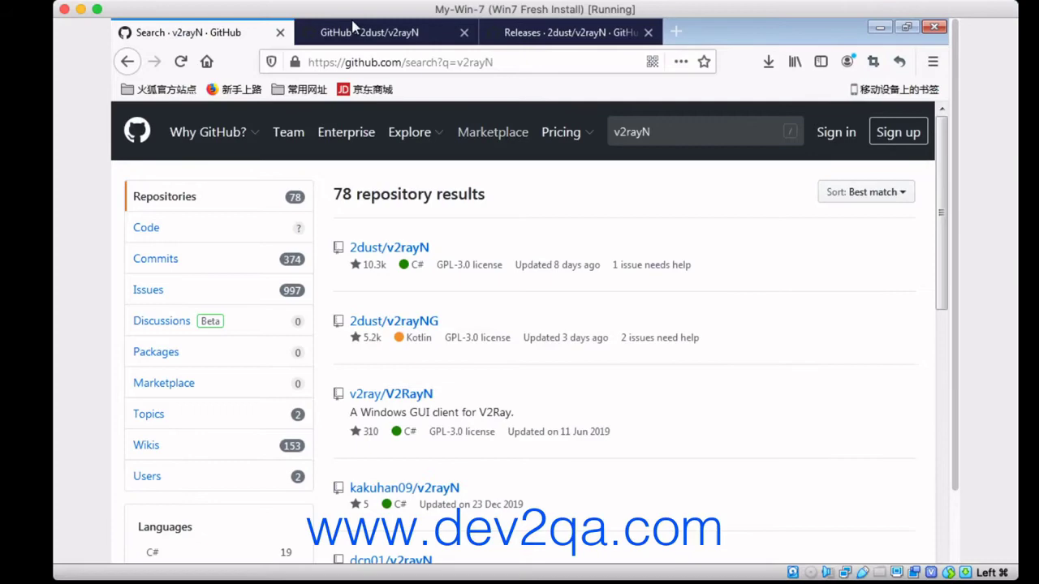
{"action": "left_click", "coordinate": [361, 45]}
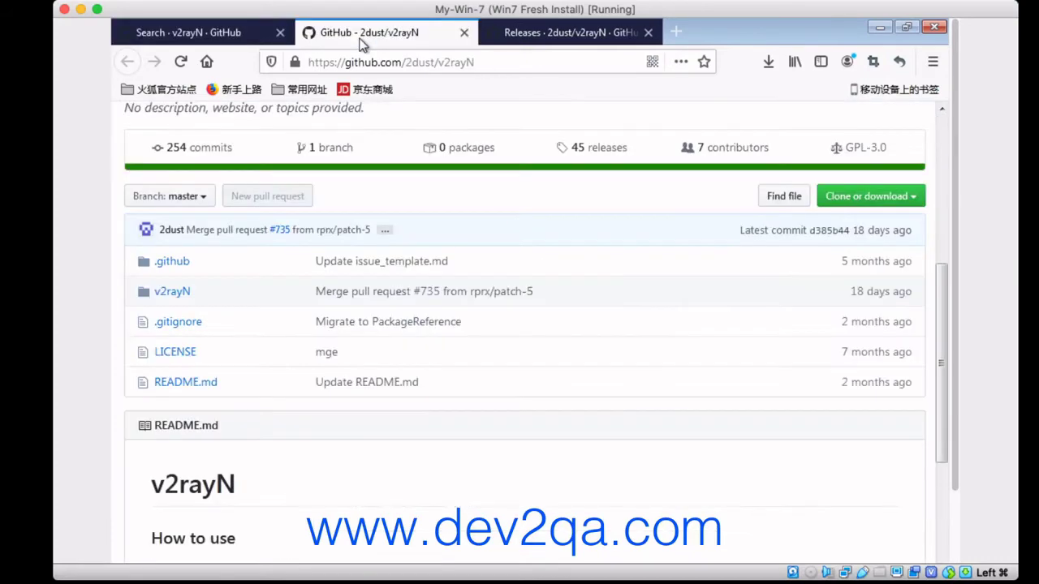
{"action": "scroll", "coordinate": [654, 346], "scroll_direction": "down", "scroll_amount": 3}
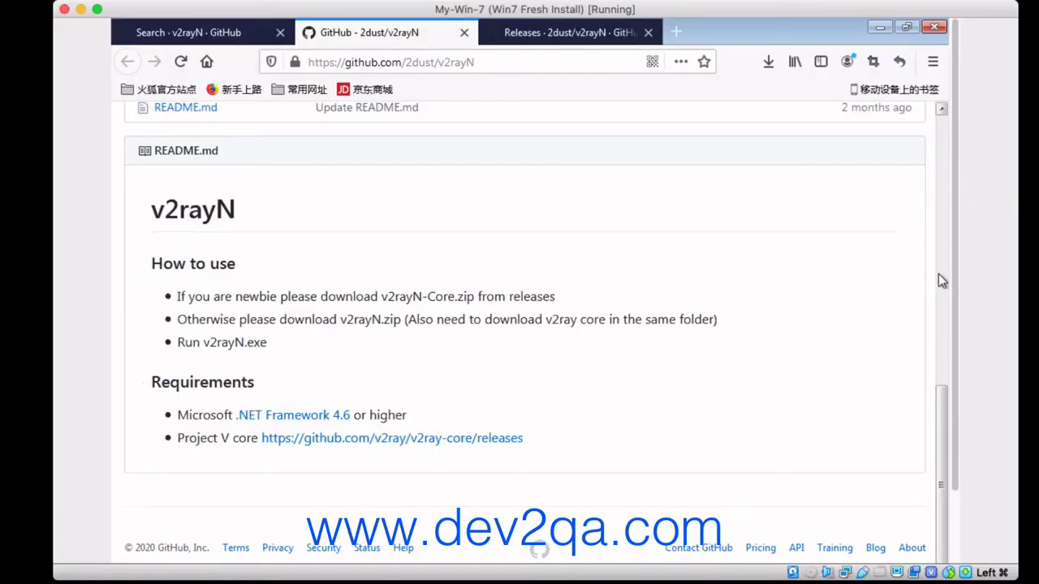
{"action": "scroll", "coordinate": [939, 276], "scroll_direction": "up", "scroll_amount": 10}
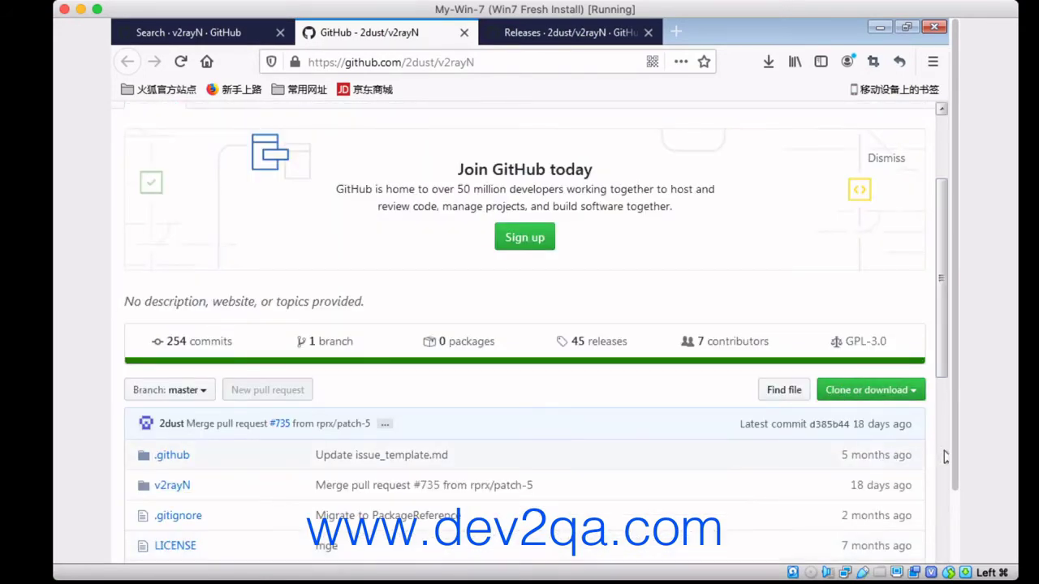
{"action": "scroll", "coordinate": [682, 397], "scroll_direction": "down", "scroll_amount": 10}
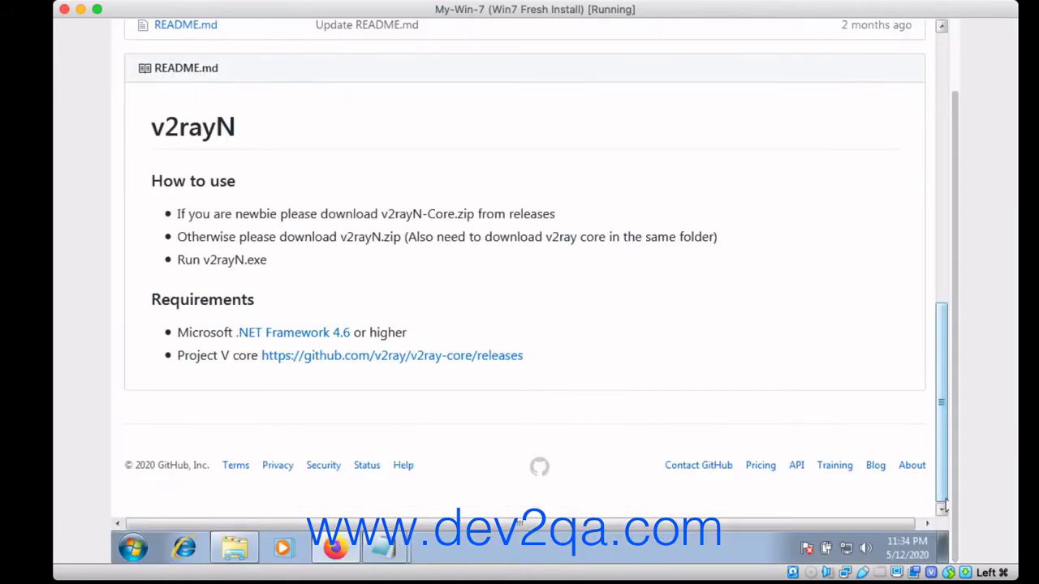
Run the NDP462-KB3151800 .NET installer from Downloads and approve it in User Account Control
{"action": "left_click", "coordinate": [237, 555]}
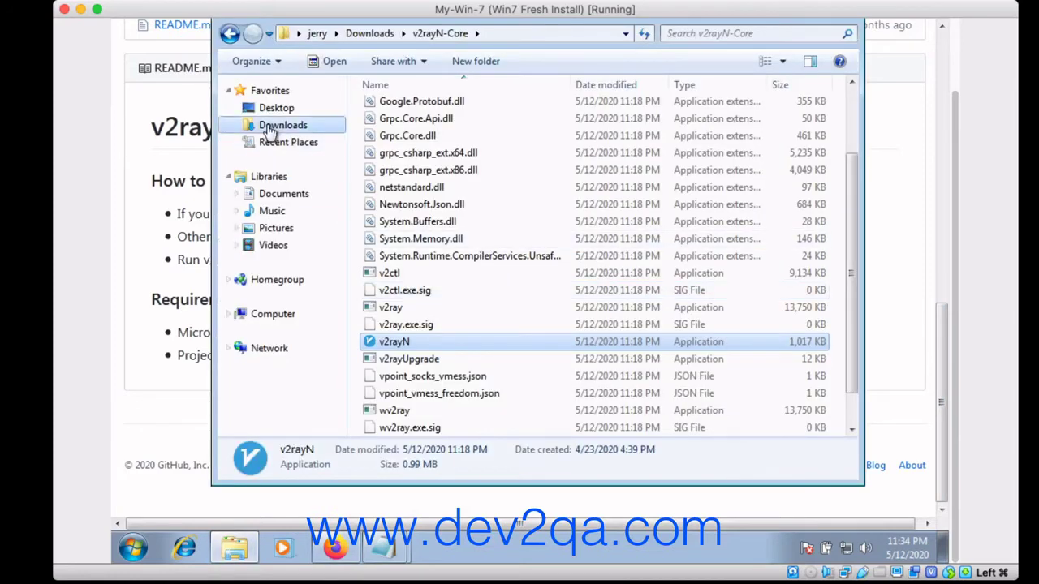
{"action": "left_click", "coordinate": [270, 128]}
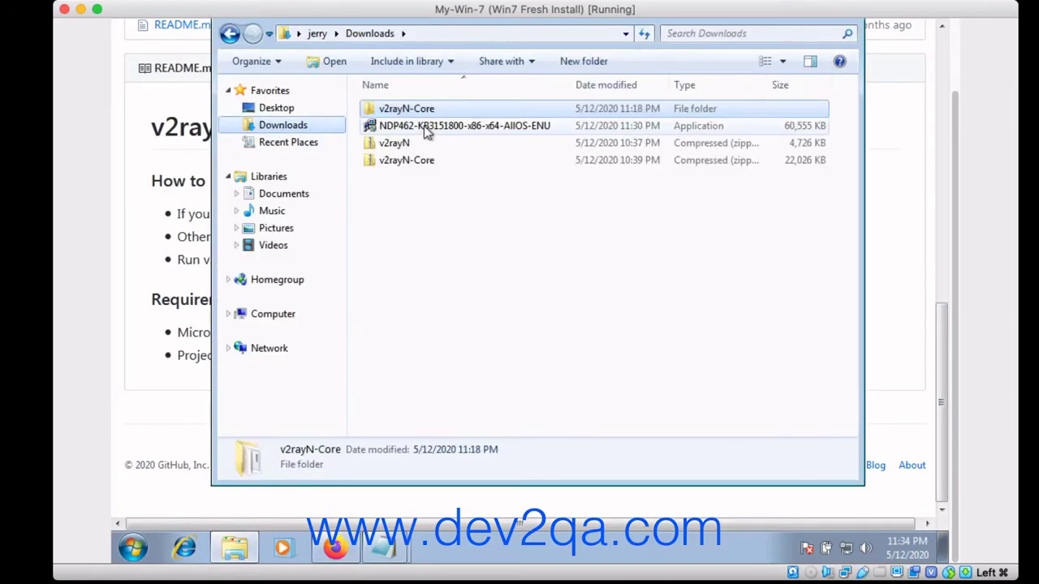
{"action": "double_click", "coordinate": [426, 130]}
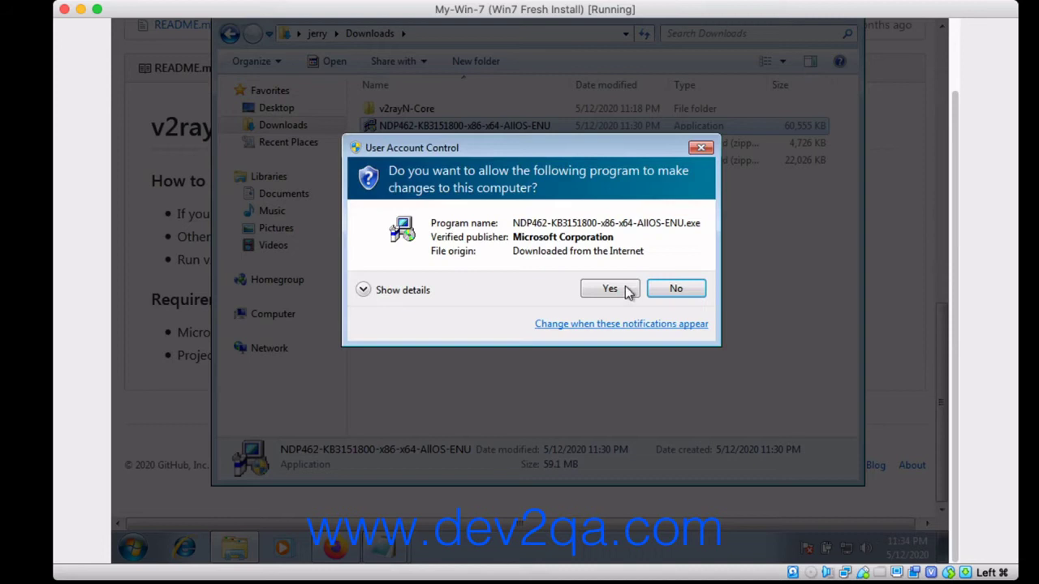
{"action": "left_click", "coordinate": [610, 290]}
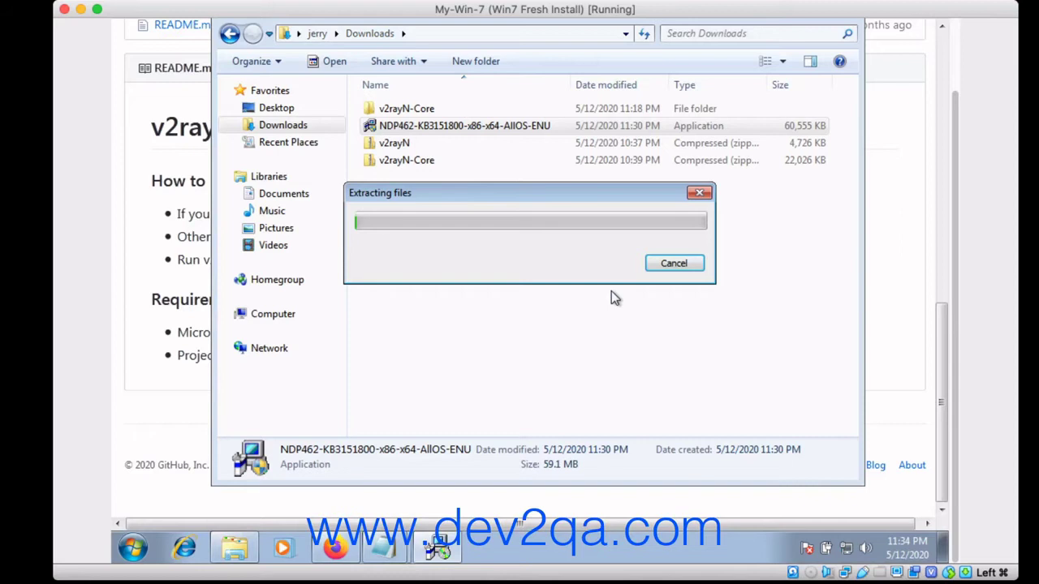
Install .NET Framework 4.6.2 and bring the virtual machine desktop back into focus
{"action": "left_click", "coordinate": [611, 291]}
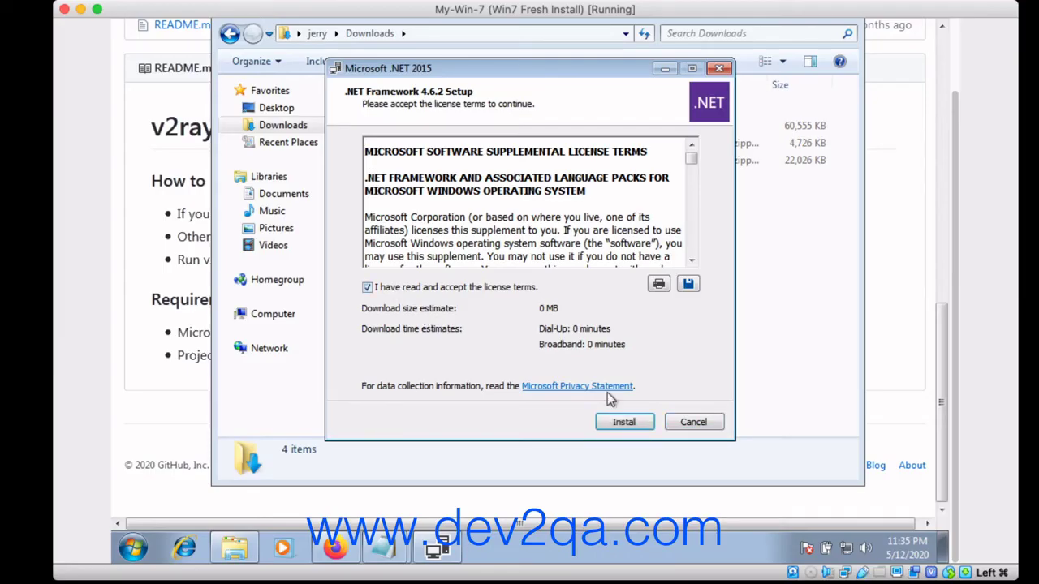
{"action": "left_click", "coordinate": [629, 424]}
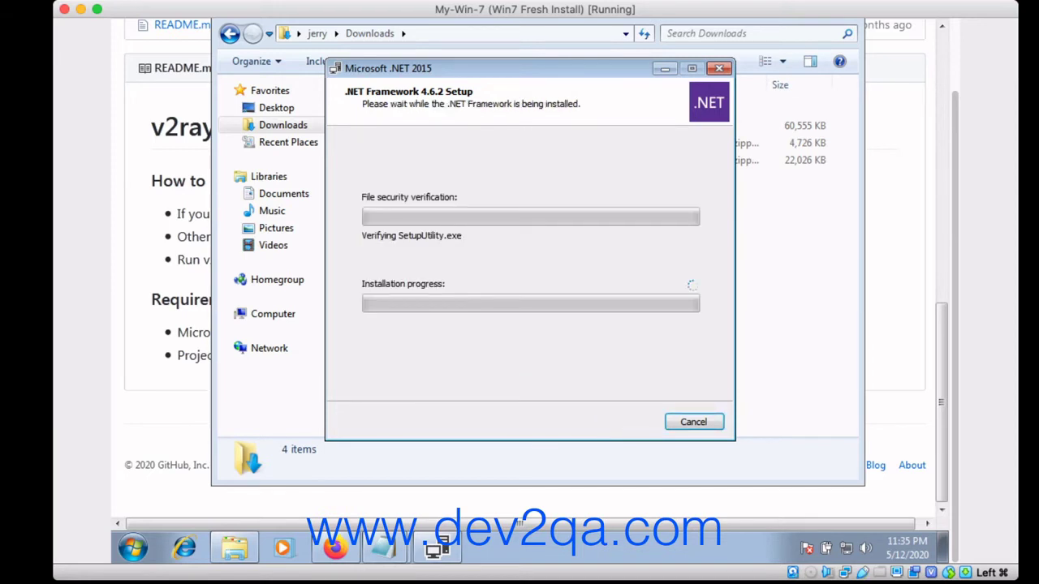
{"action": "mouse_move", "coordinate": [383, 548]}
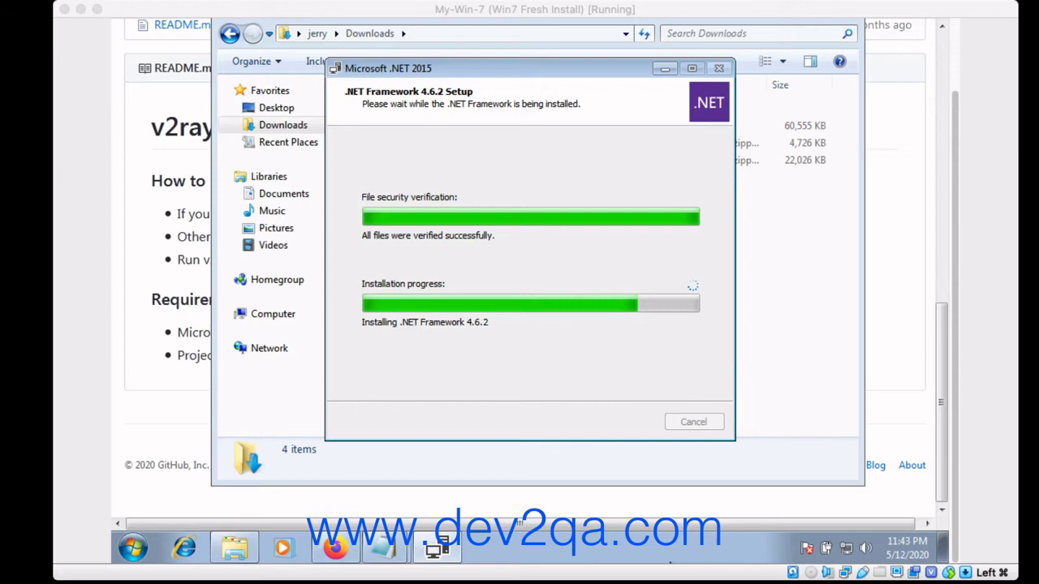
{"action": "left_click", "coordinate": [670, 563]}
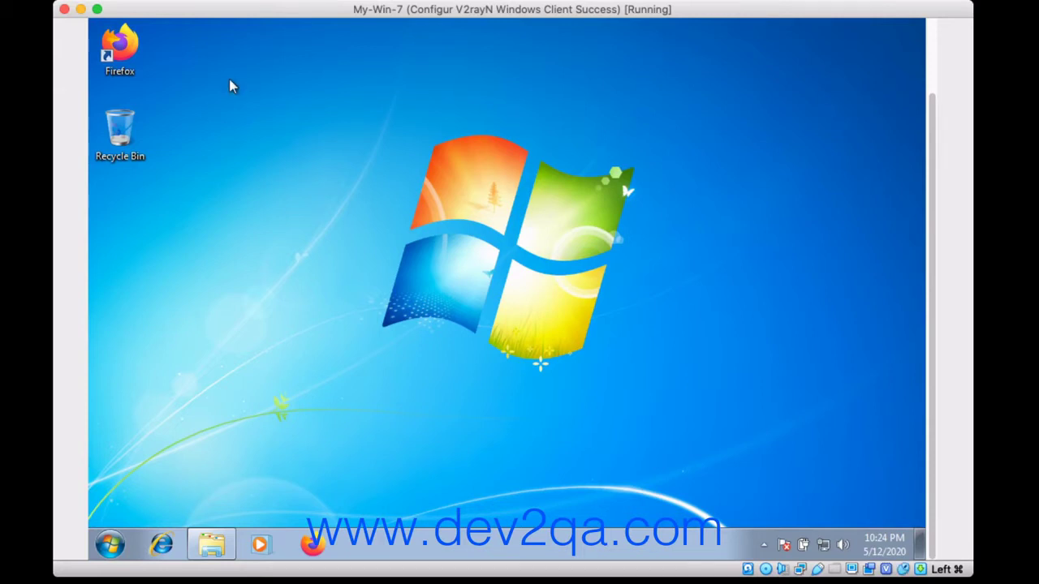
Launch v2rayN from the v2rayN-Core folder, then open its already-running window from the tray
{"action": "mouse_move", "coordinate": [213, 544]}
{"action": "left_click", "coordinate": [208, 506]}
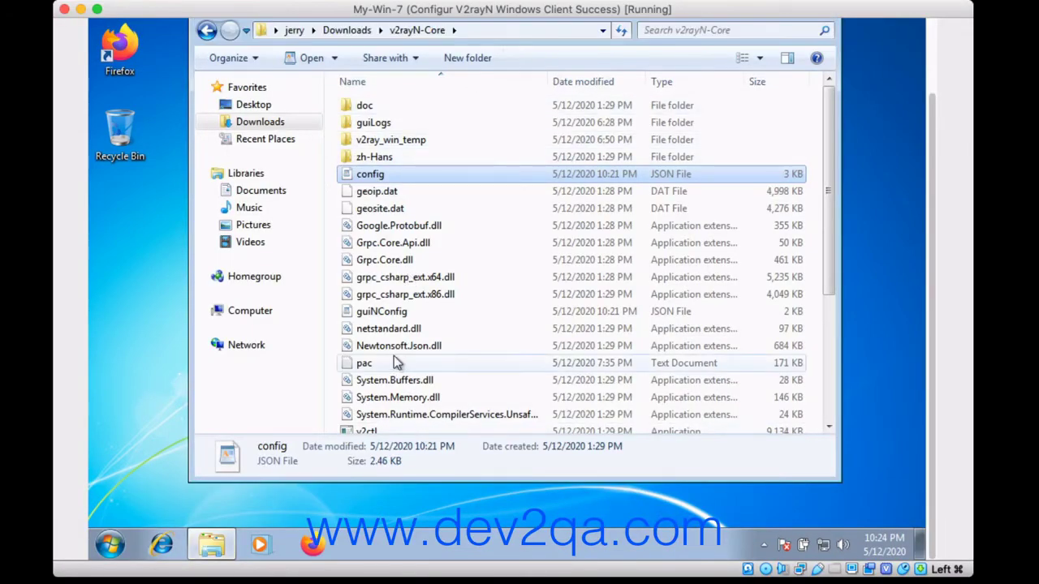
{"action": "scroll", "coordinate": [393, 358], "scroll_direction": "down", "scroll_amount": 2}
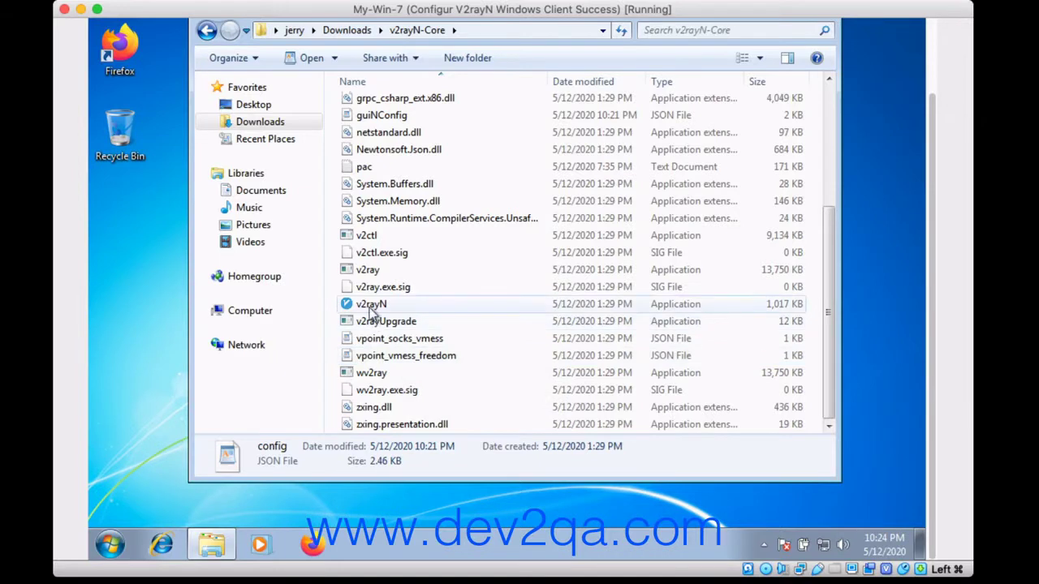
{"action": "left_click", "coordinate": [371, 304]}
{"action": "double_click", "coordinate": [371, 305]}
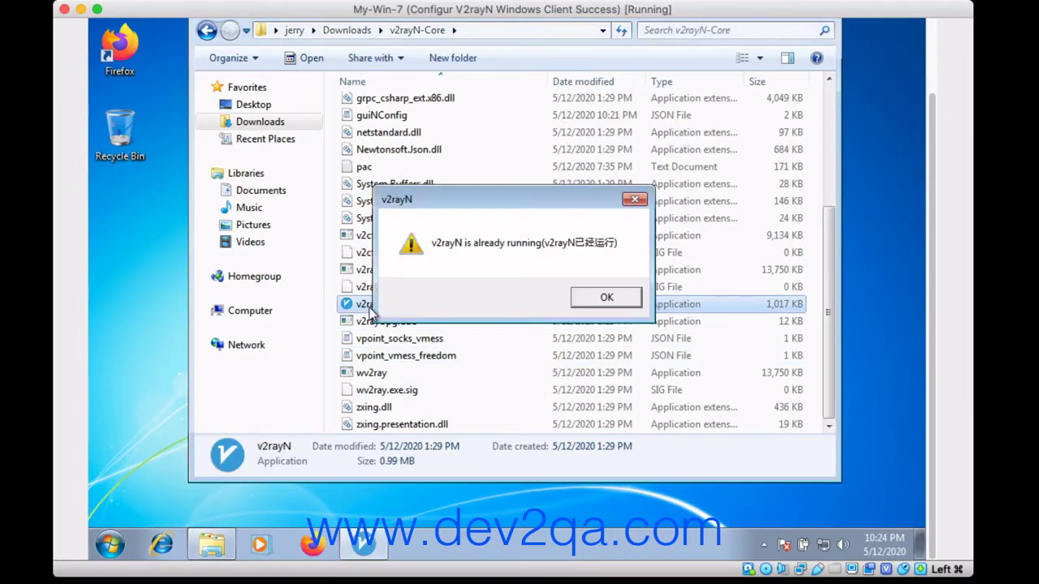
{"action": "left_click", "coordinate": [632, 301]}
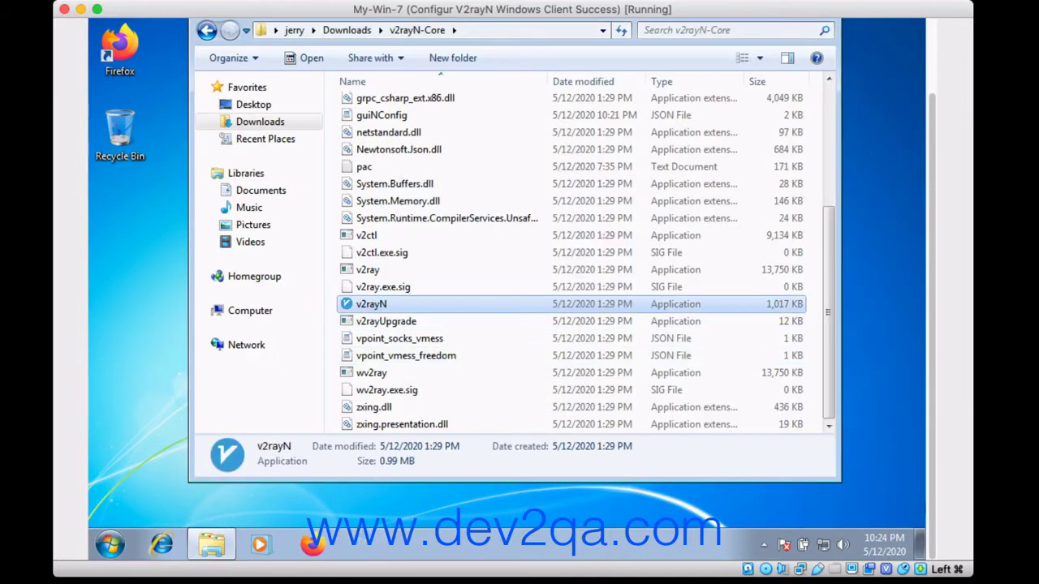
{"action": "left_click", "coordinate": [765, 544]}
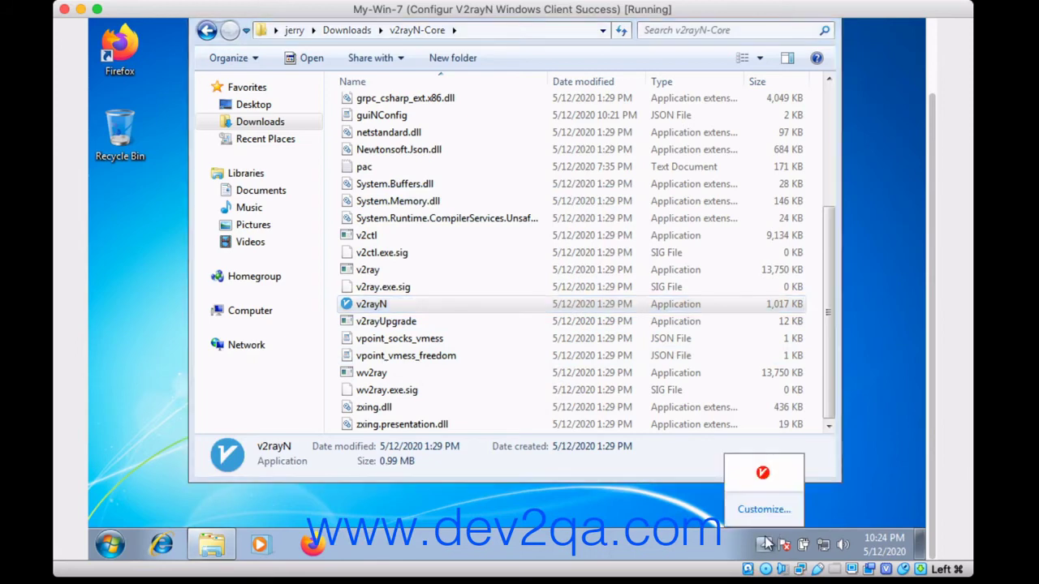
{"action": "left_click", "coordinate": [763, 471]}
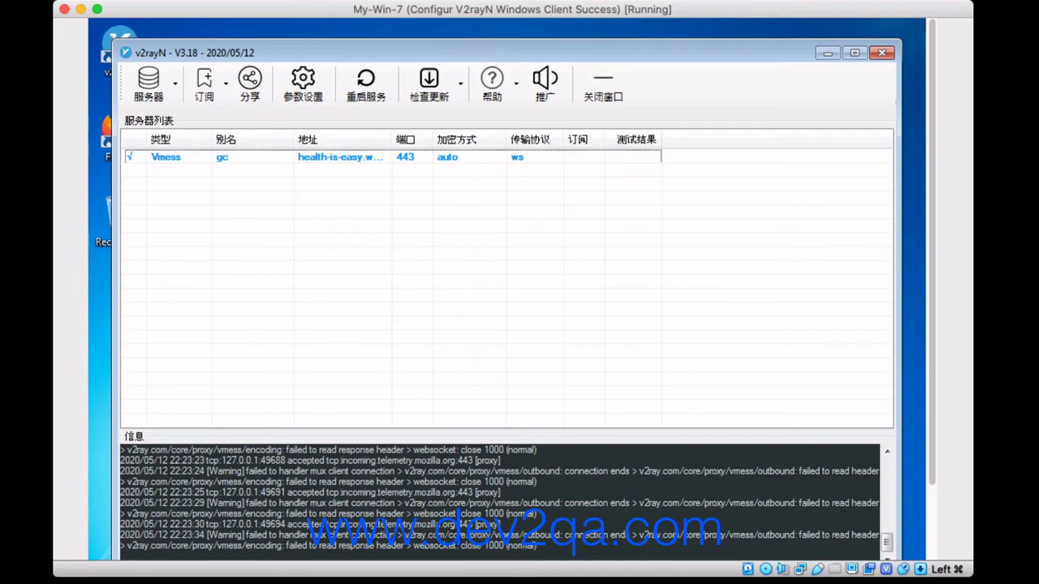
Choose 添加[VMess]服务器 from the 服务器 menu to open an empty VMess form
{"action": "left_click", "coordinate": [178, 95]}
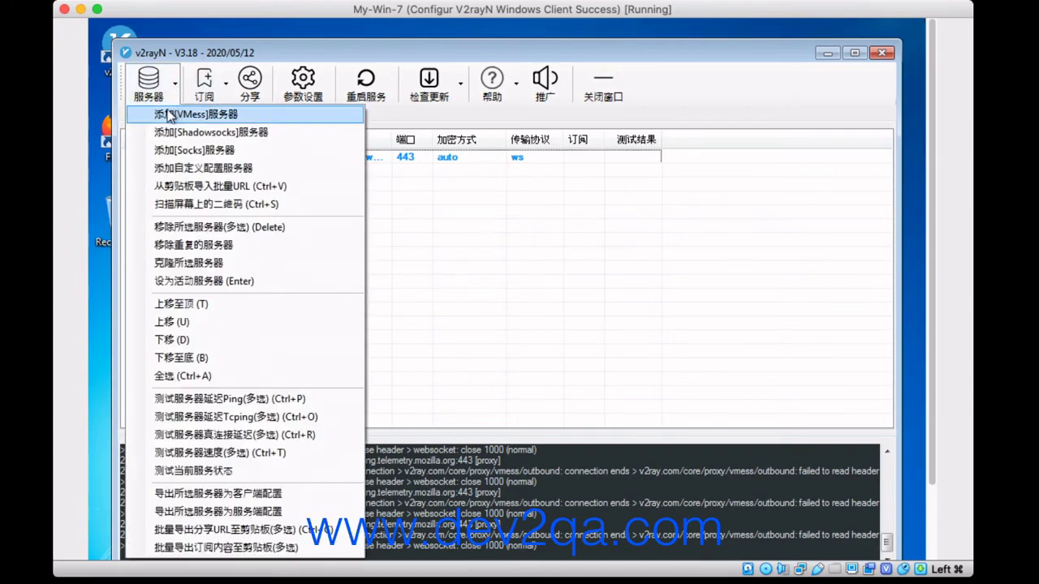
{"action": "left_click", "coordinate": [255, 120]}
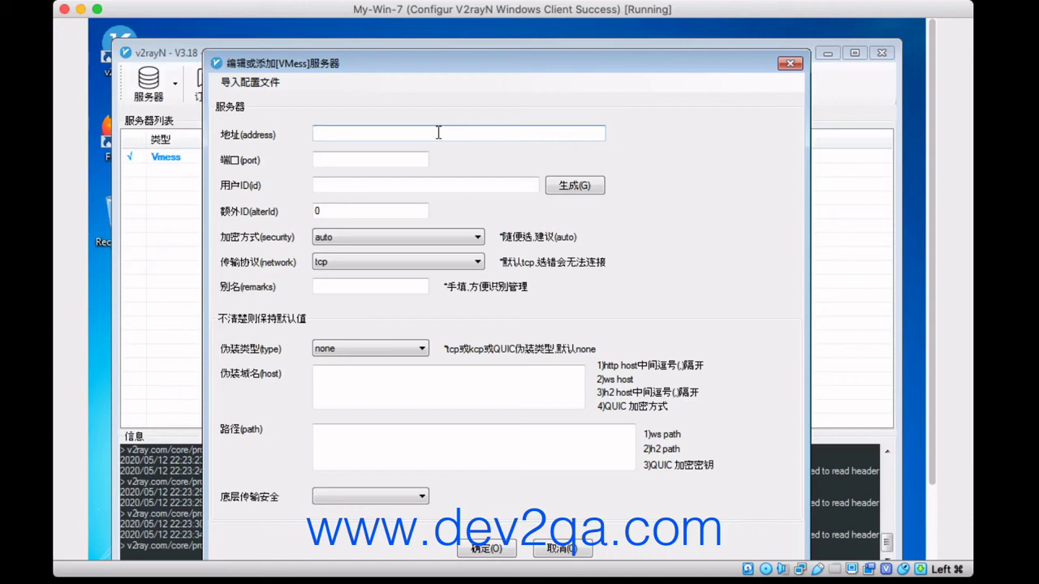
{"action": "type", "text": "www.abc.com"}
{"action": "left_click", "coordinate": [339, 159]}
{"action": "type", "text": "80"}
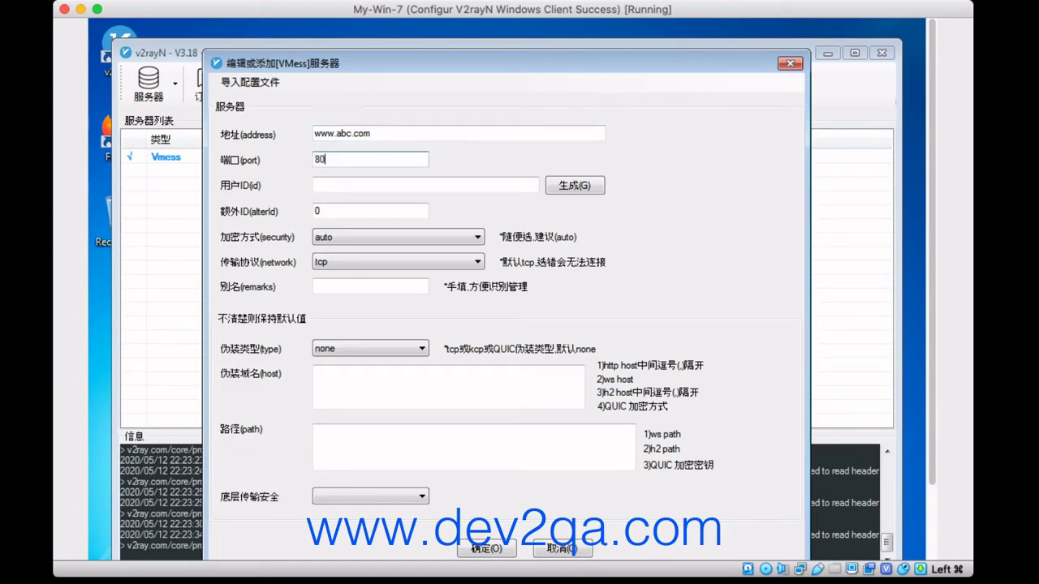
{"action": "type", "text": "80"}
{"action": "left_click", "coordinate": [592, 194]}
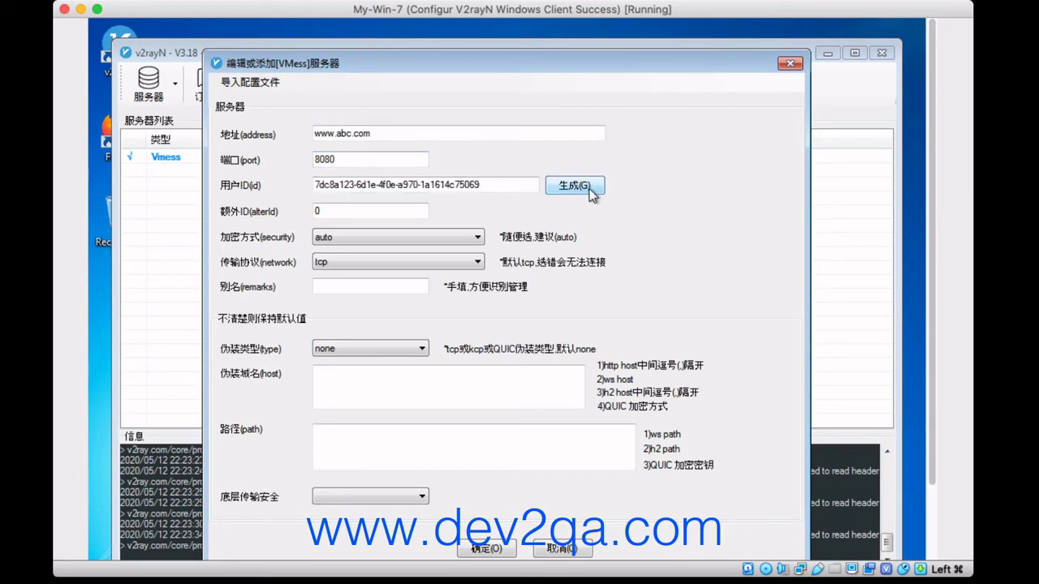
Set alterId to 1, keep security on auto, and choose ws as the network
{"action": "left_click", "coordinate": [348, 211]}
{"action": "double_click", "coordinate": [348, 211]}
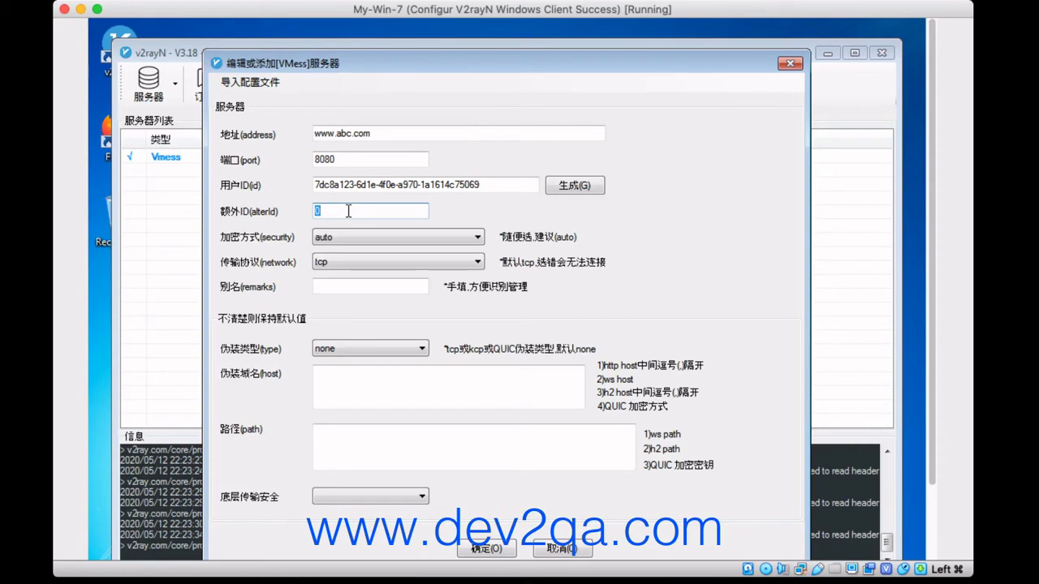
{"action": "type", "text": "1"}
{"action": "left_click", "coordinate": [352, 235]}
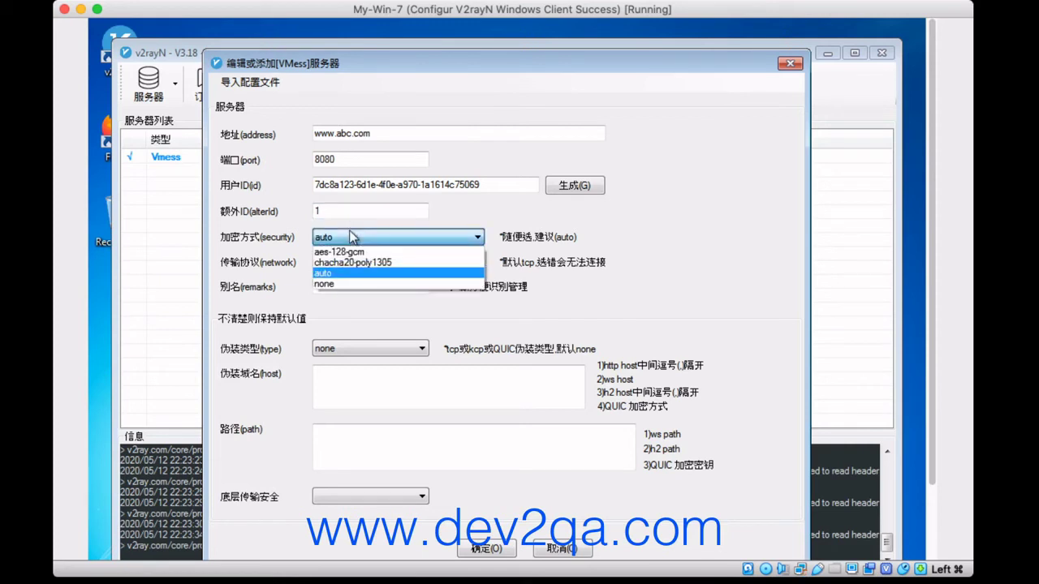
{"action": "left_click", "coordinate": [573, 235]}
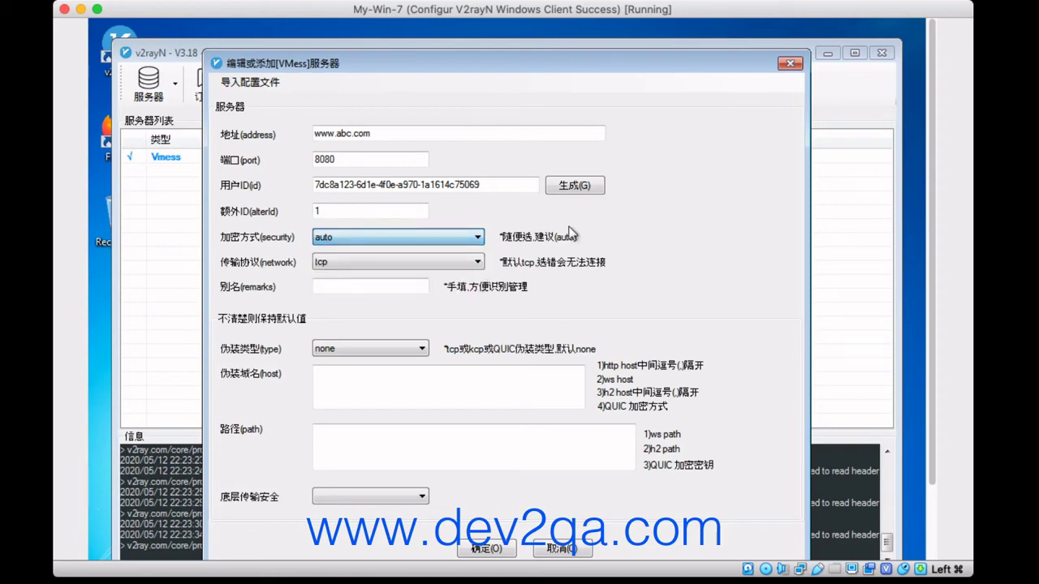
{"action": "left_click", "coordinate": [369, 268]}
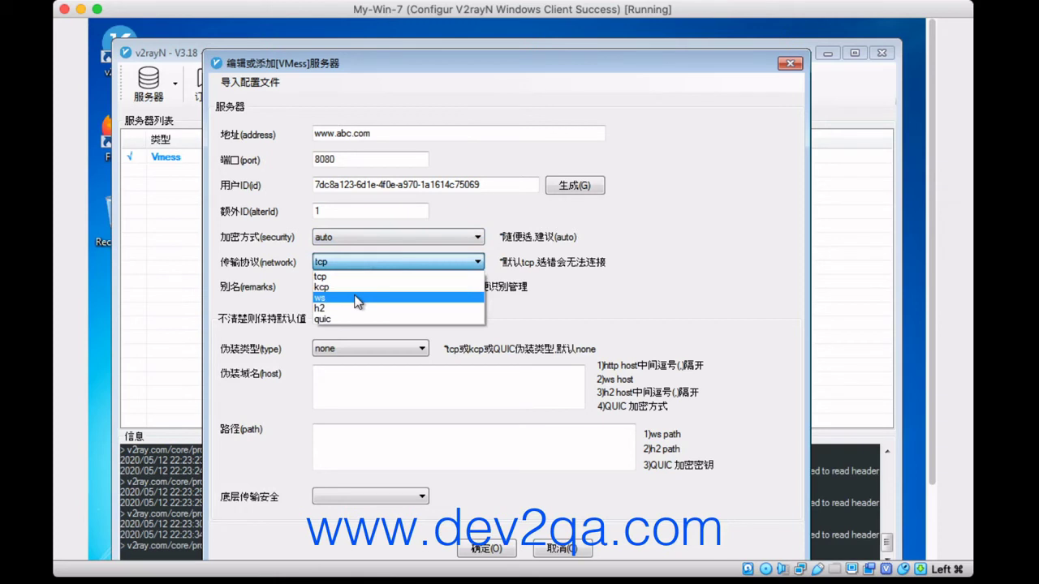
{"action": "left_click", "coordinate": [358, 299]}
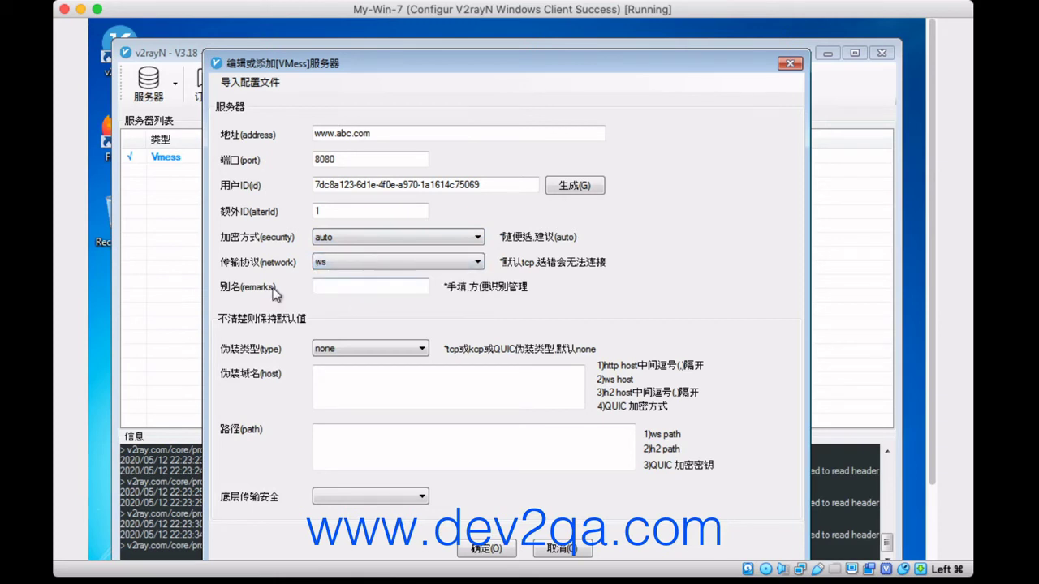
{"action": "left_click", "coordinate": [333, 285]}
Enter remark gc, disguise host abc.com and path /def
{"action": "type", "text": "gc"}
{"action": "left_click", "coordinate": [352, 373]}
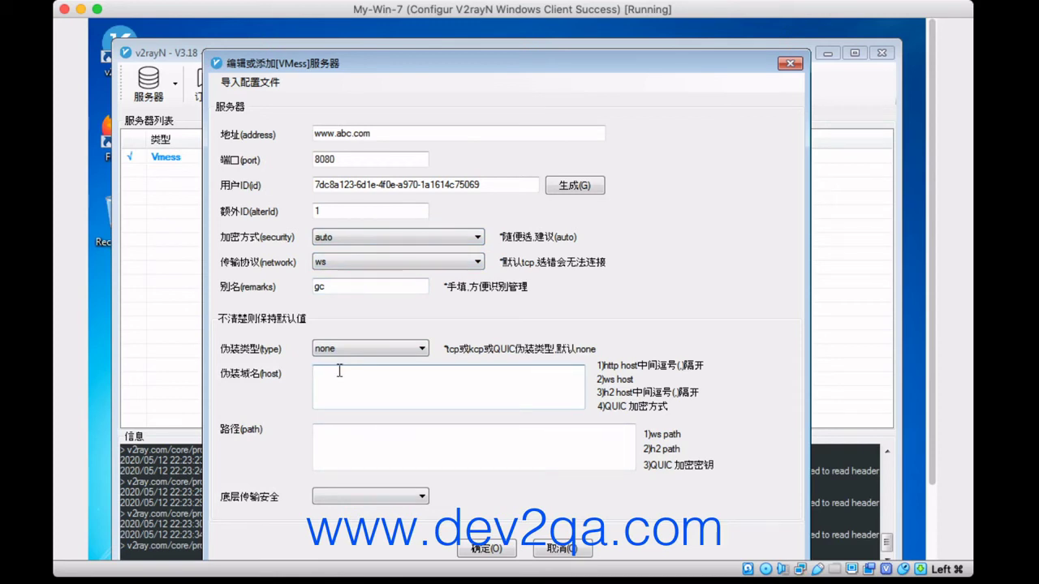
{"action": "type", "text": "abc.com"}
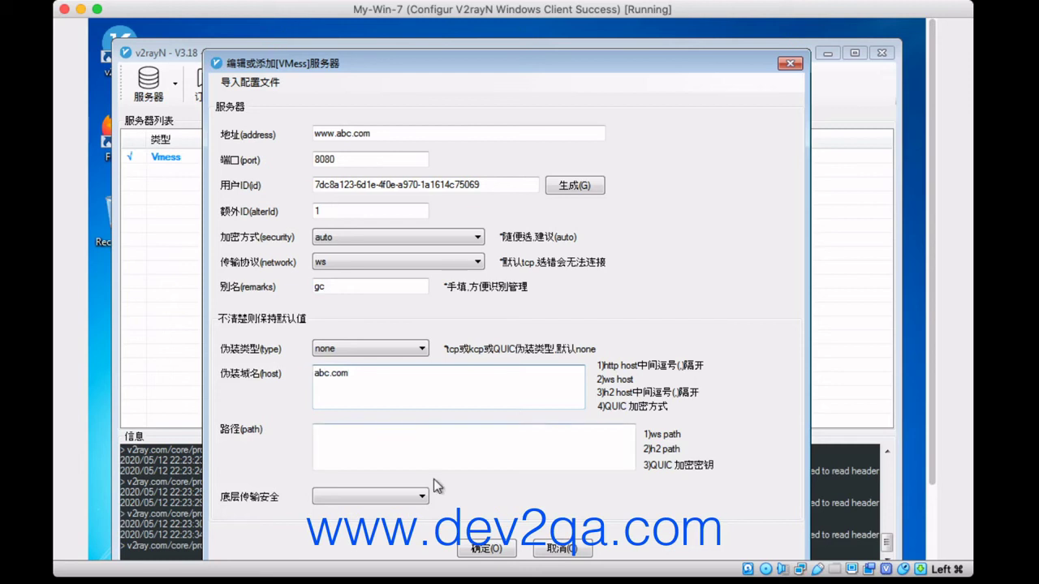
{"action": "left_click", "coordinate": [400, 441]}
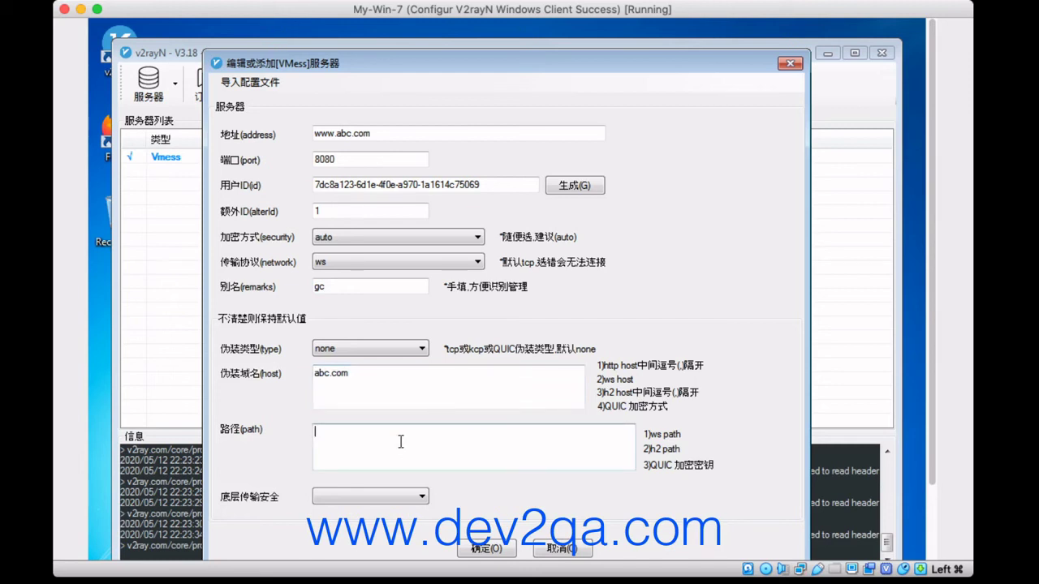
{"action": "type", "text": "/"}
{"action": "type", "text": "def"}
Set transport security to tls and allowInsecure to false, then save the server
{"action": "left_click", "coordinate": [423, 497]}
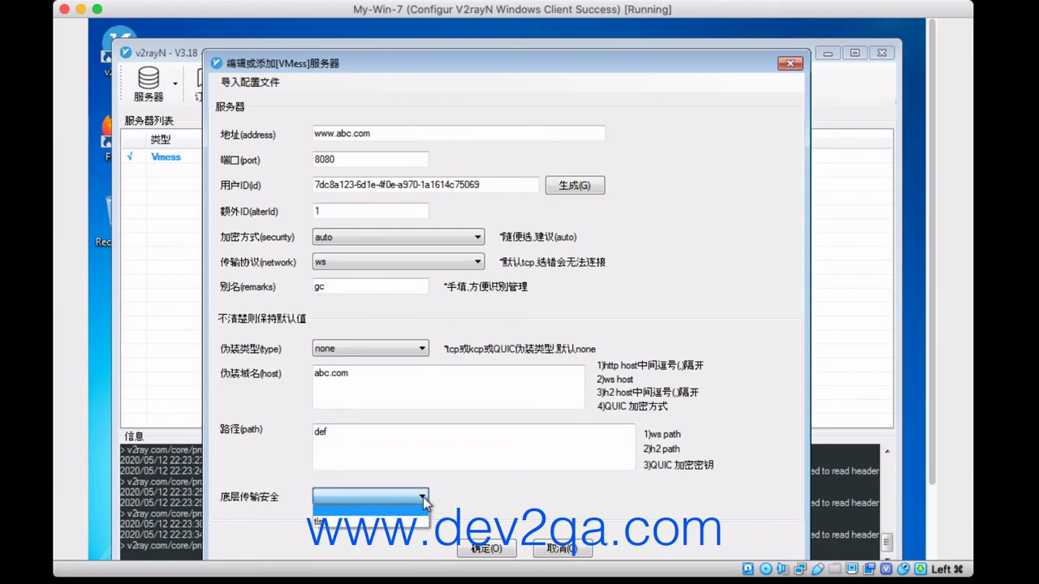
{"action": "left_click", "coordinate": [366, 522]}
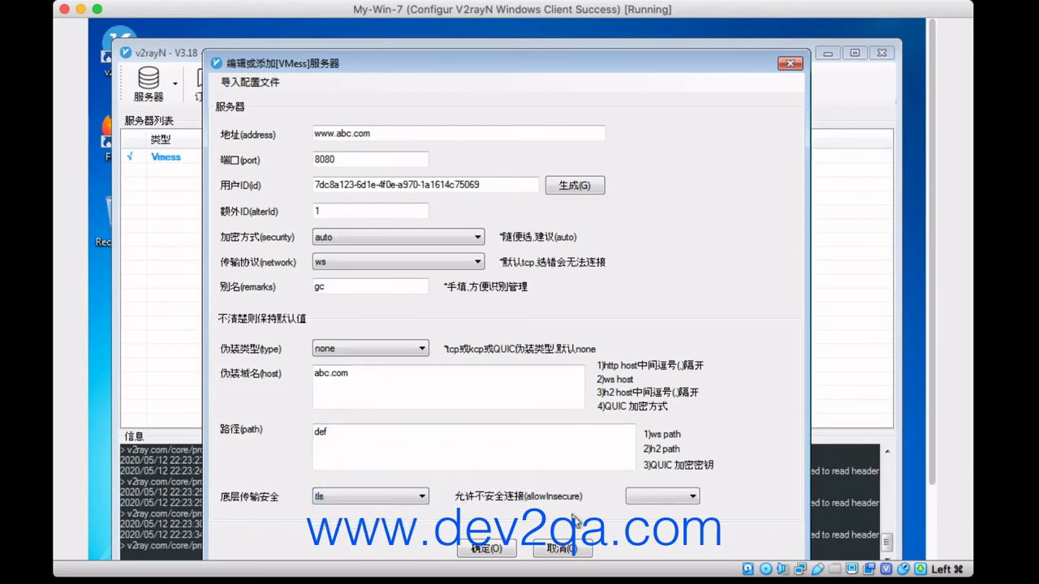
{"action": "left_click", "coordinate": [674, 497]}
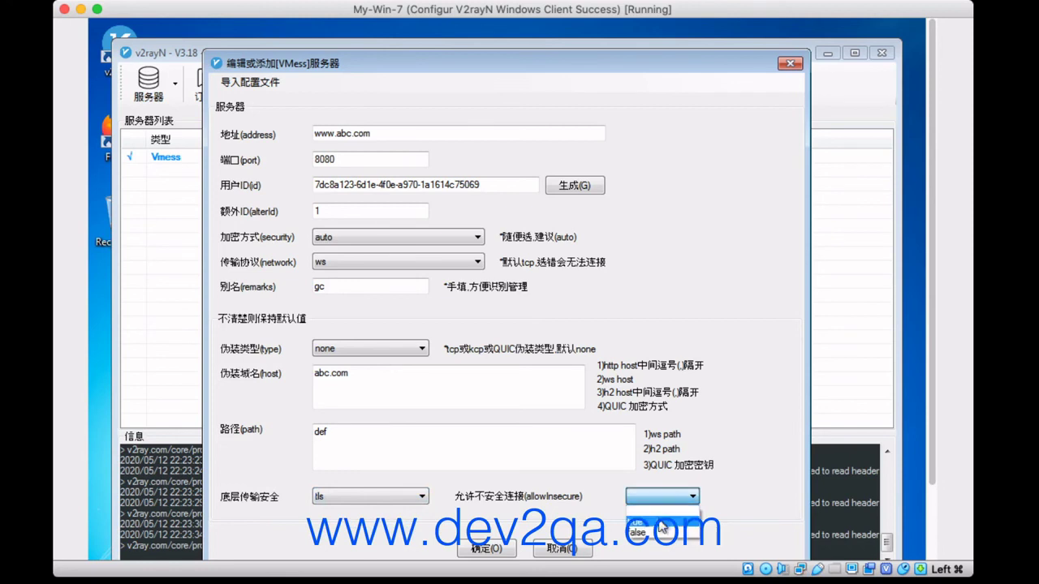
{"action": "left_click", "coordinate": [659, 534]}
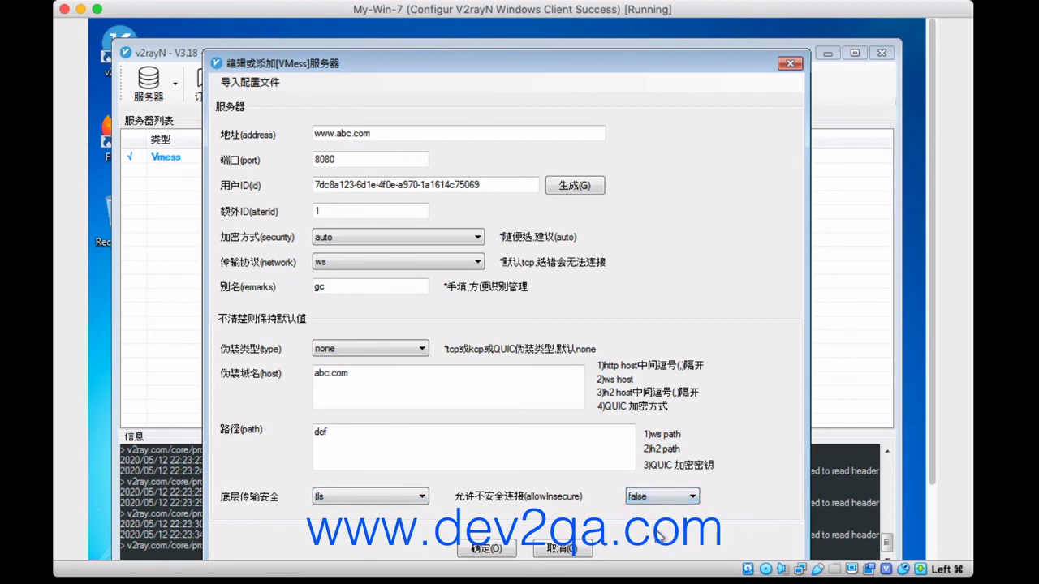
{"action": "left_click", "coordinate": [487, 549]}
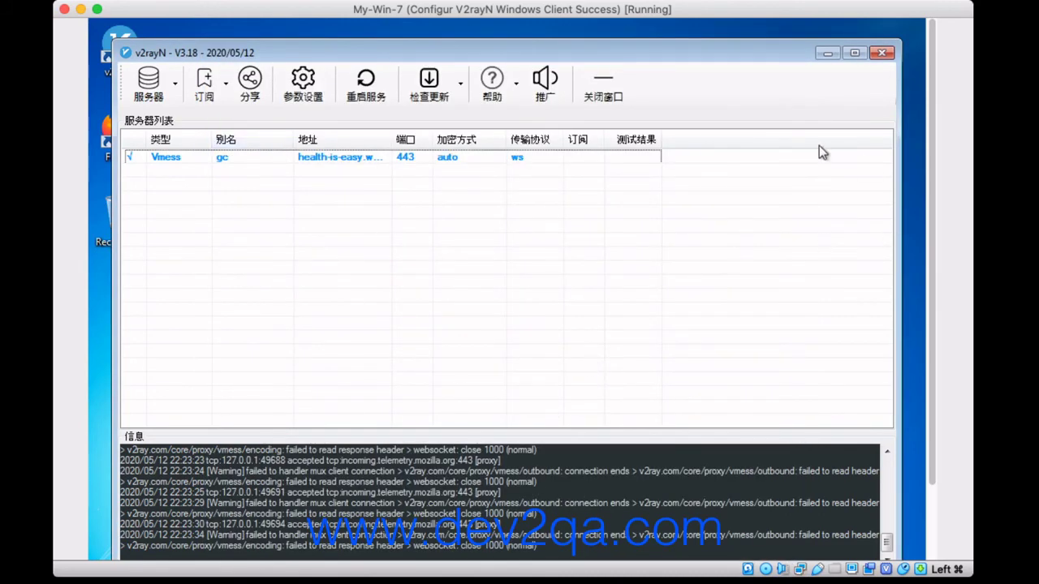
Minimize v2rayN to the tray and close its tray menu without choosing anything
{"action": "left_click", "coordinate": [826, 54]}
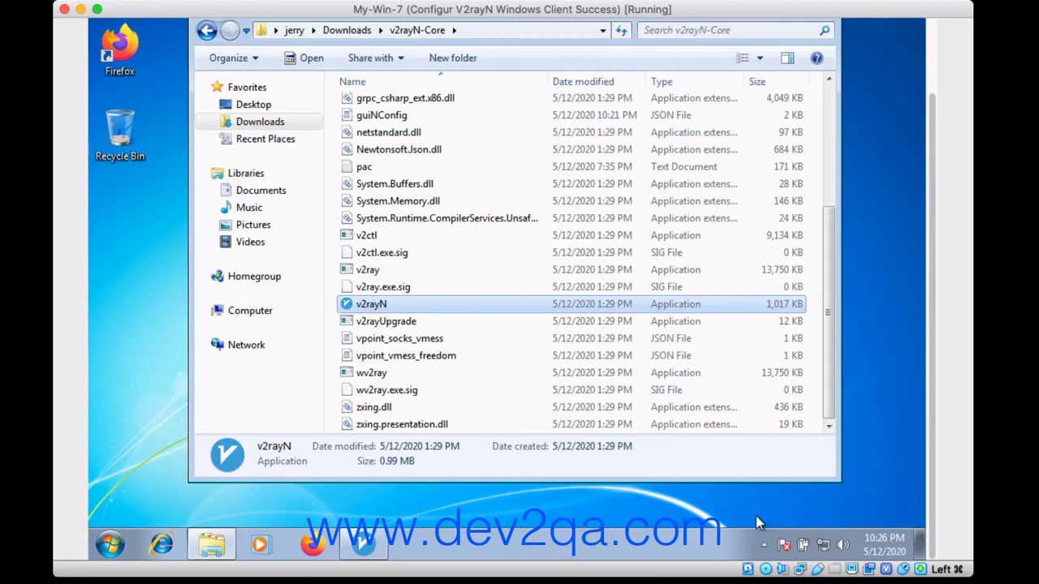
{"action": "left_click", "coordinate": [763, 542]}
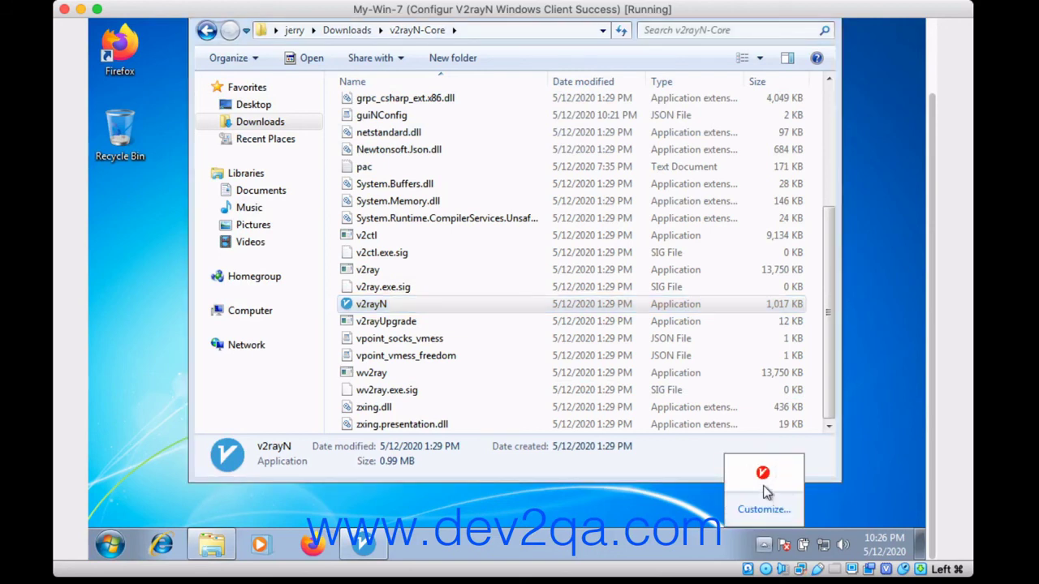
{"action": "right_click", "coordinate": [762, 480]}
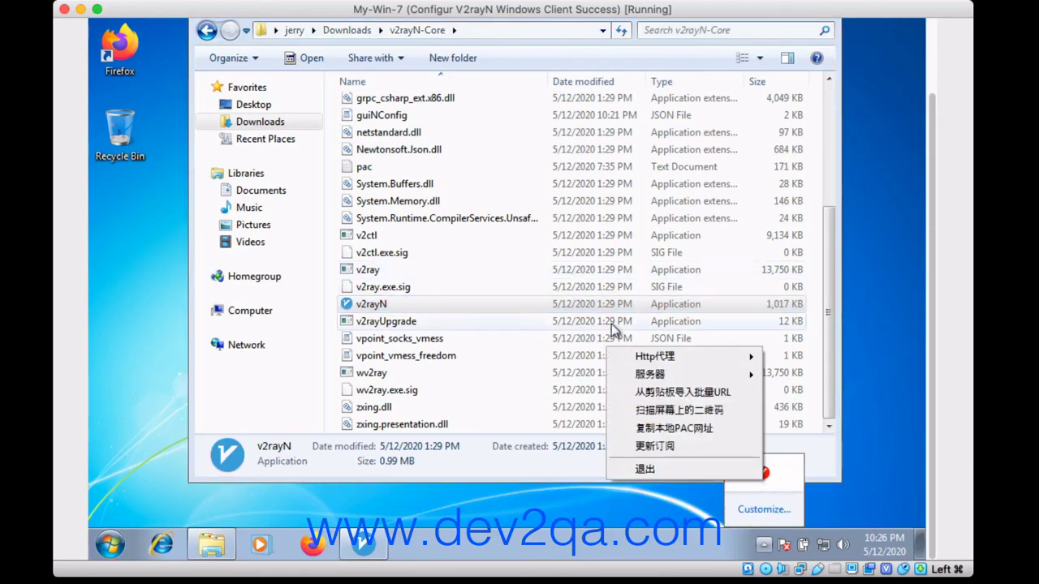
{"action": "mouse_move", "coordinate": [650, 358]}
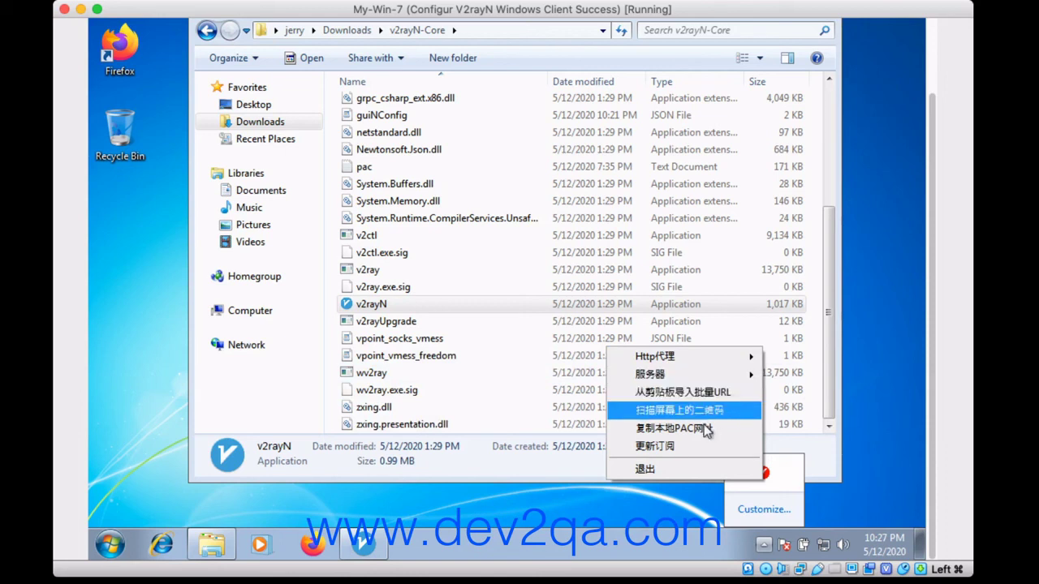
{"action": "left_click", "coordinate": [631, 485]}
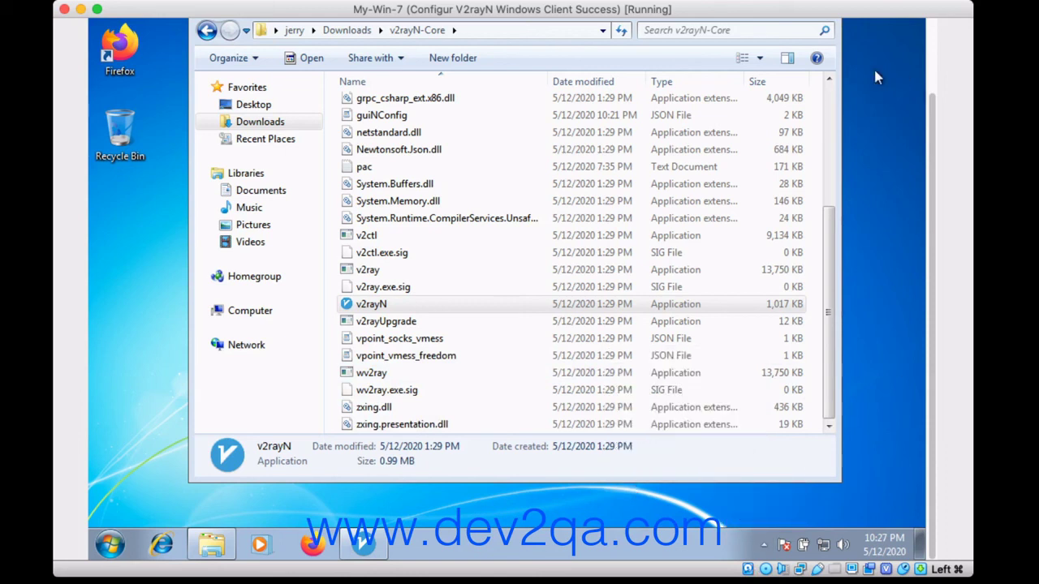